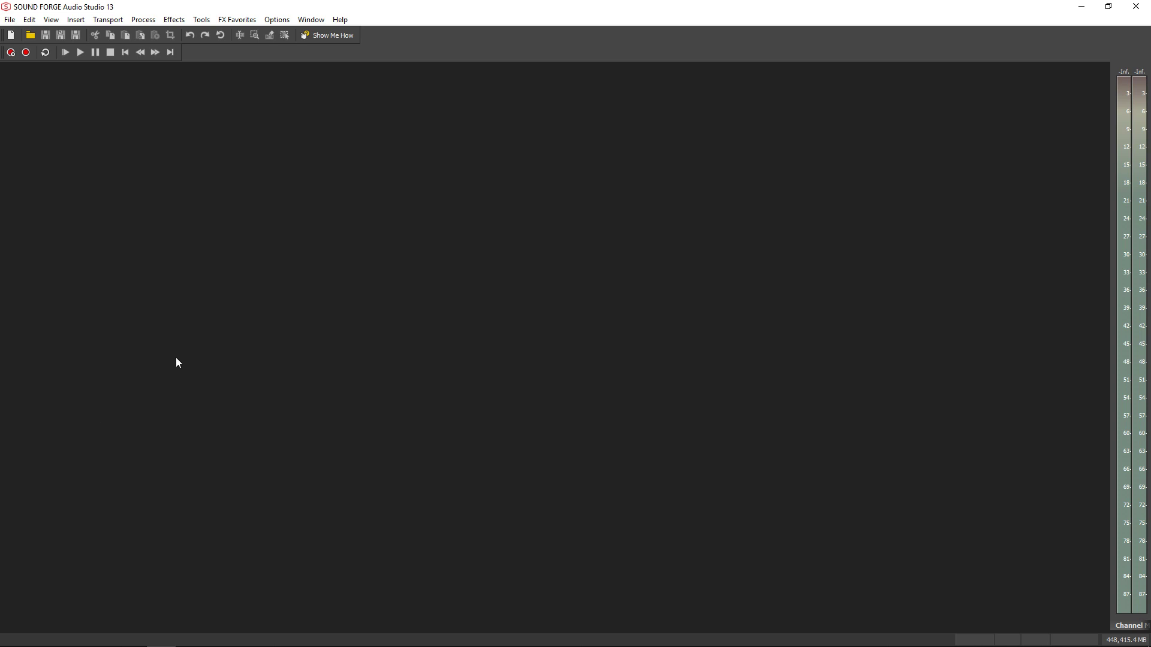
Step: Apply the Podcast window layout and open Sound 3, a new empty mono file, disarming recording
click(52, 23)
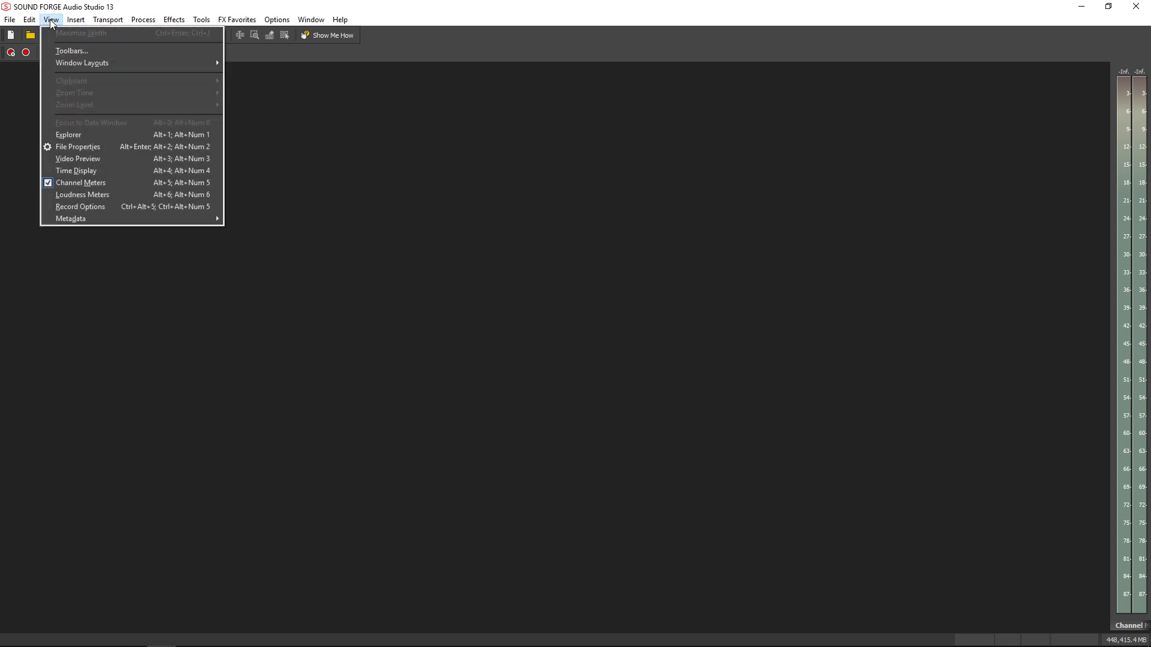
mouse_move(108, 64)
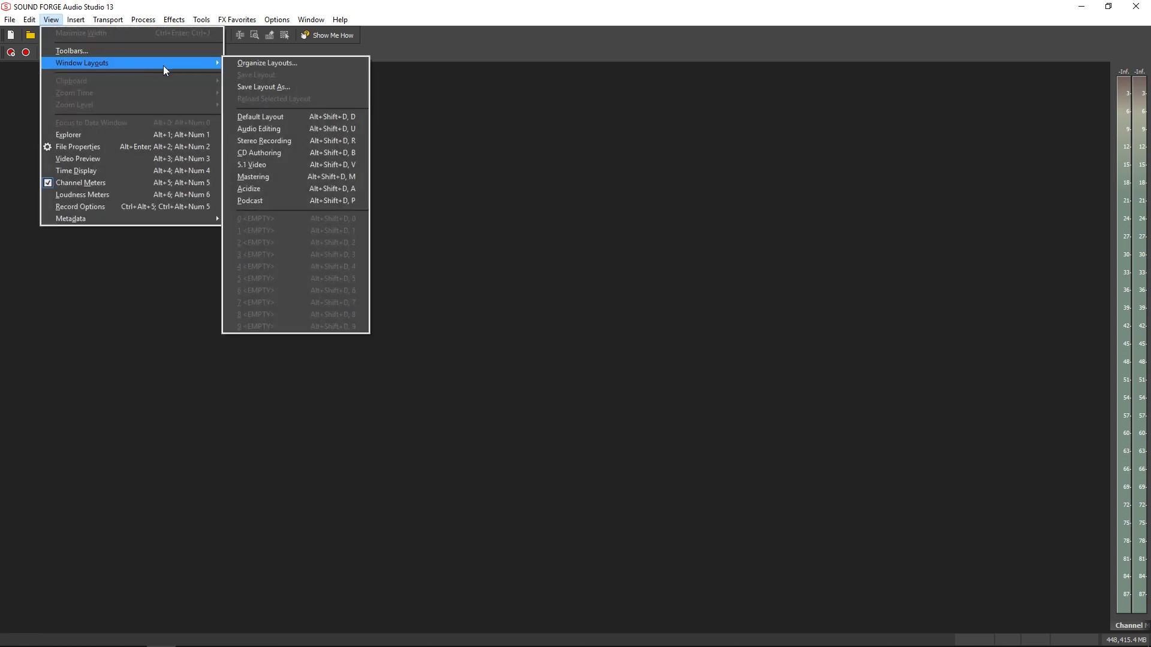
click(275, 199)
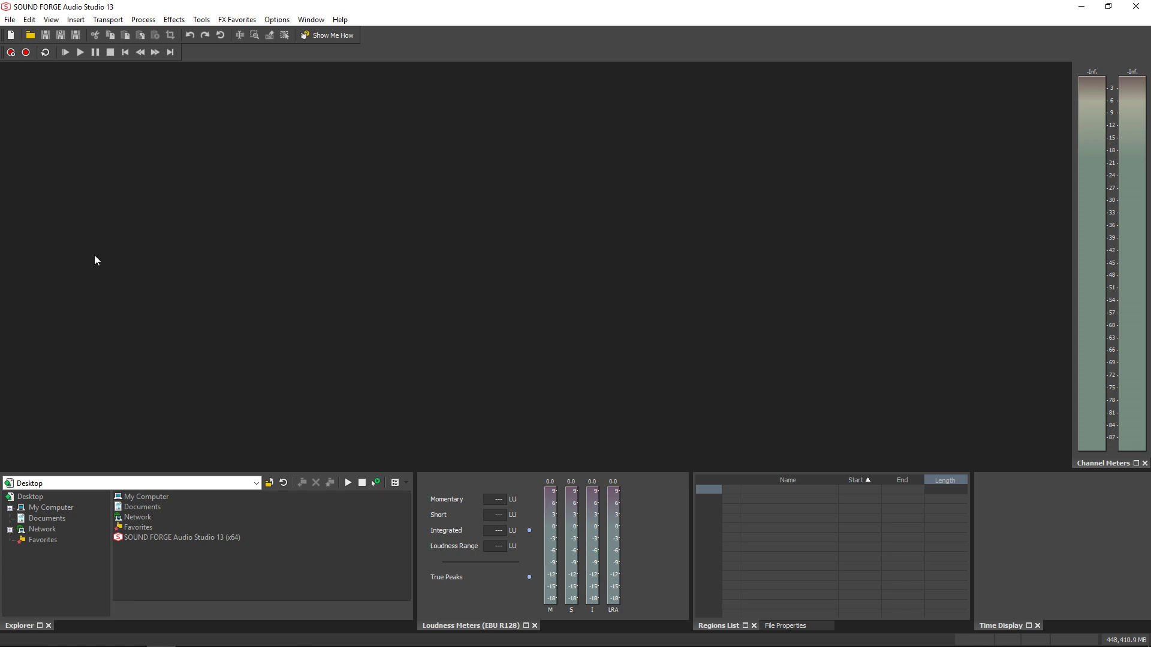
click(11, 53)
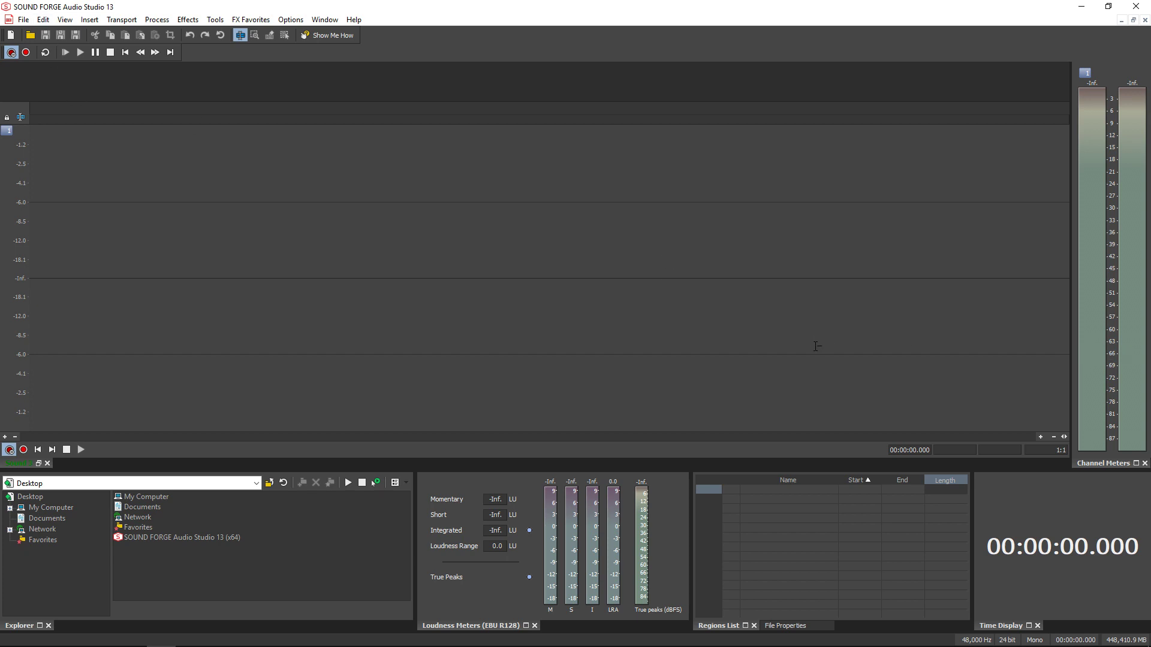
click(10, 52)
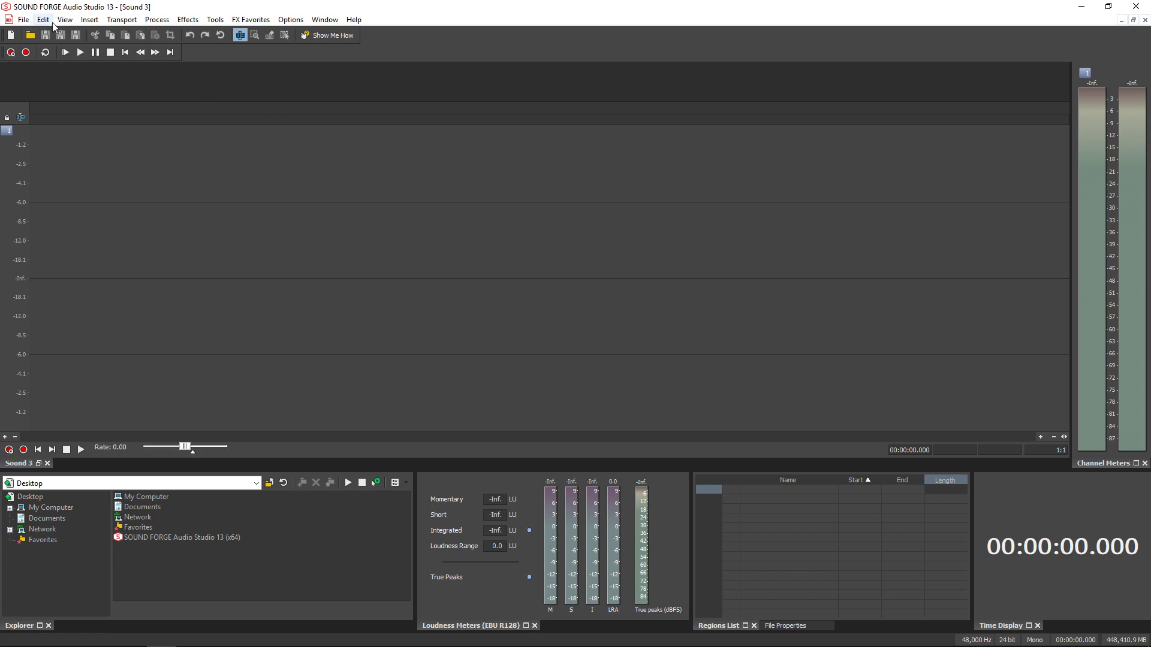
Step: Set Record Options monitoring to On, then arm and start recording into Sound 3
click(63, 19)
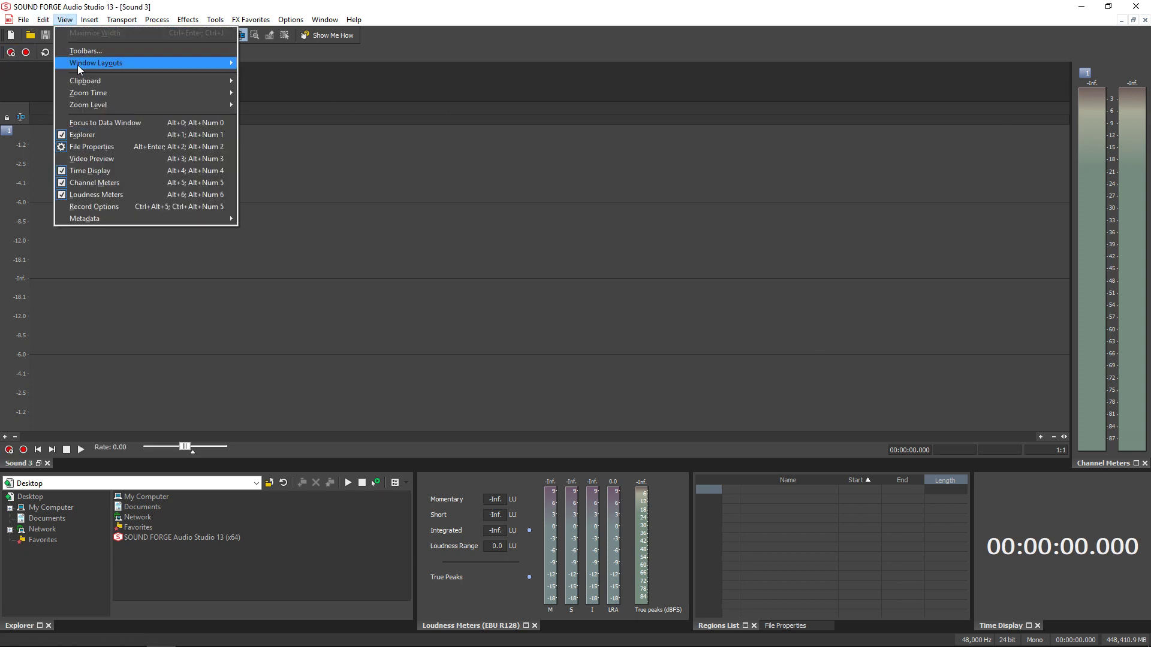
click(108, 206)
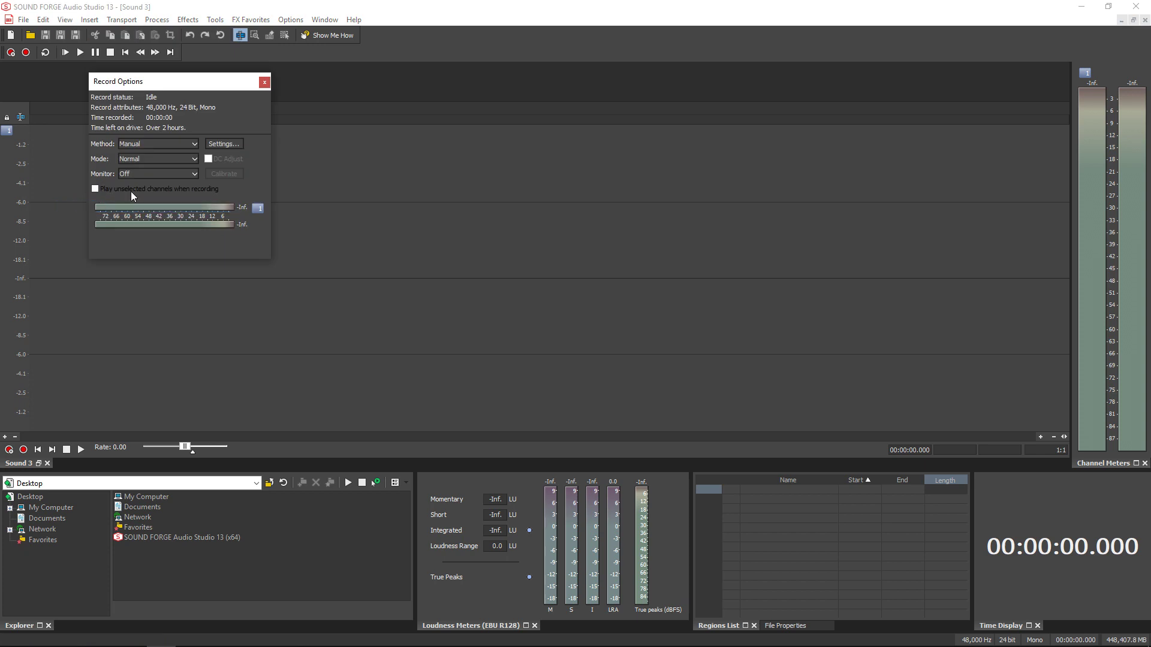
click(157, 173)
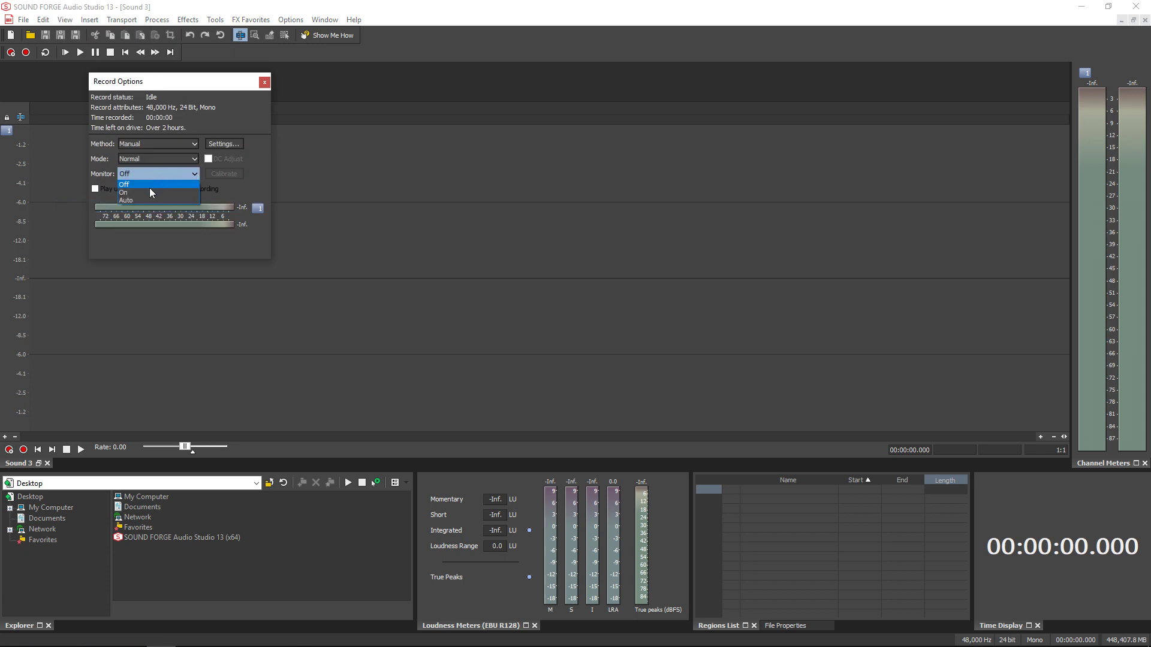
click(148, 191)
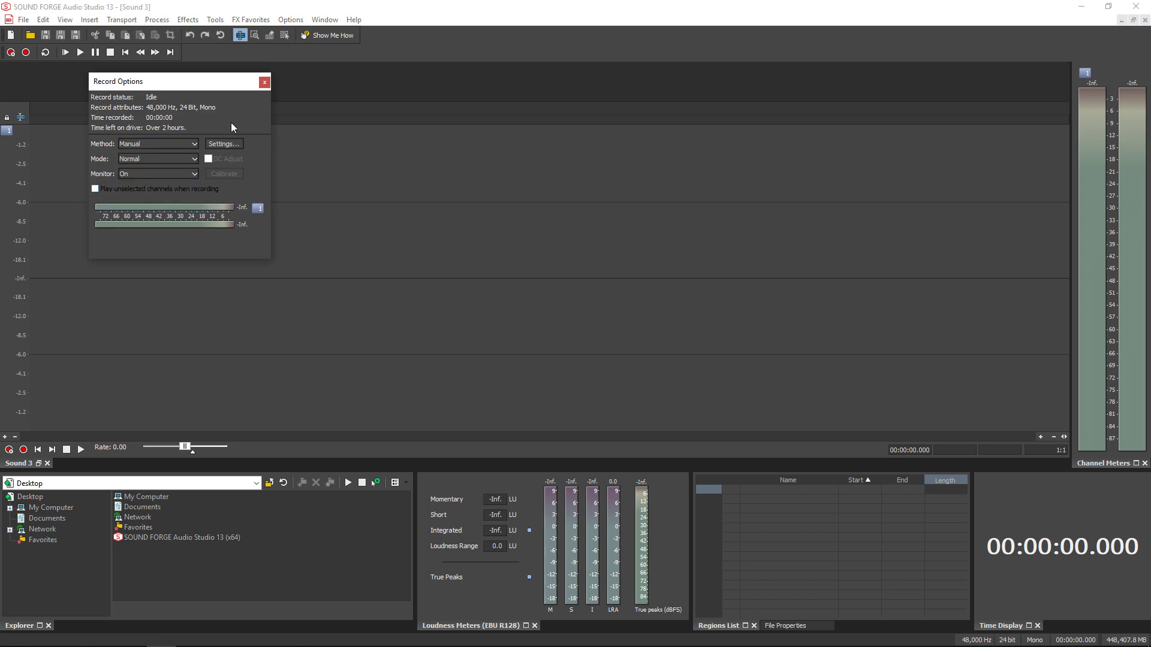
click(264, 83)
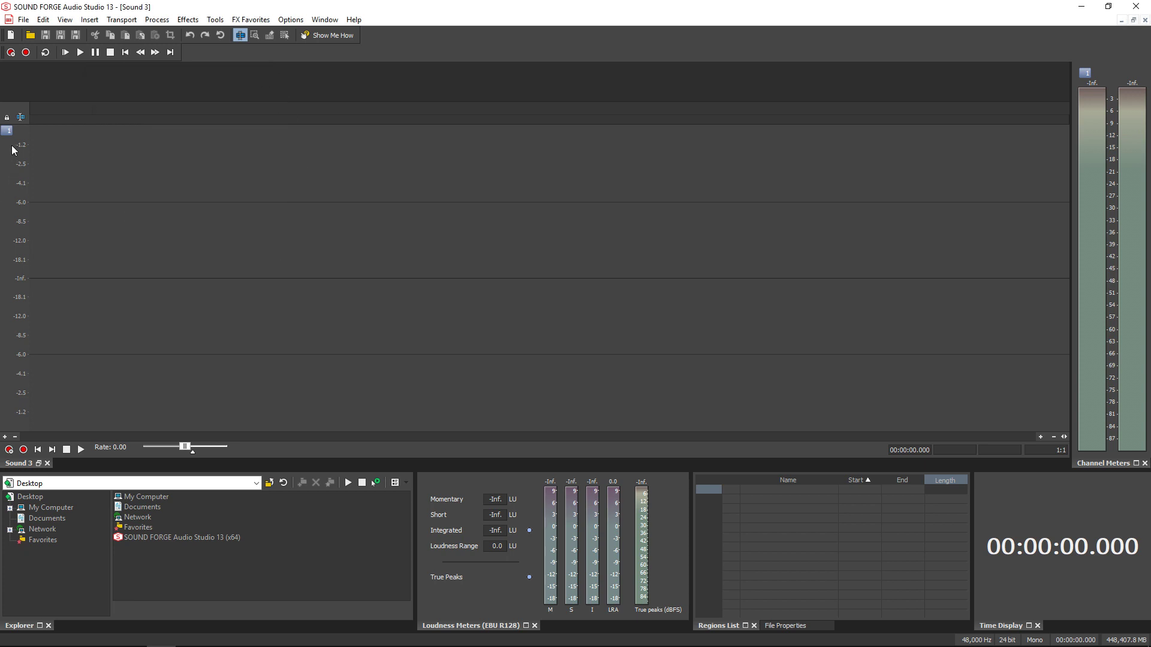
click(11, 53)
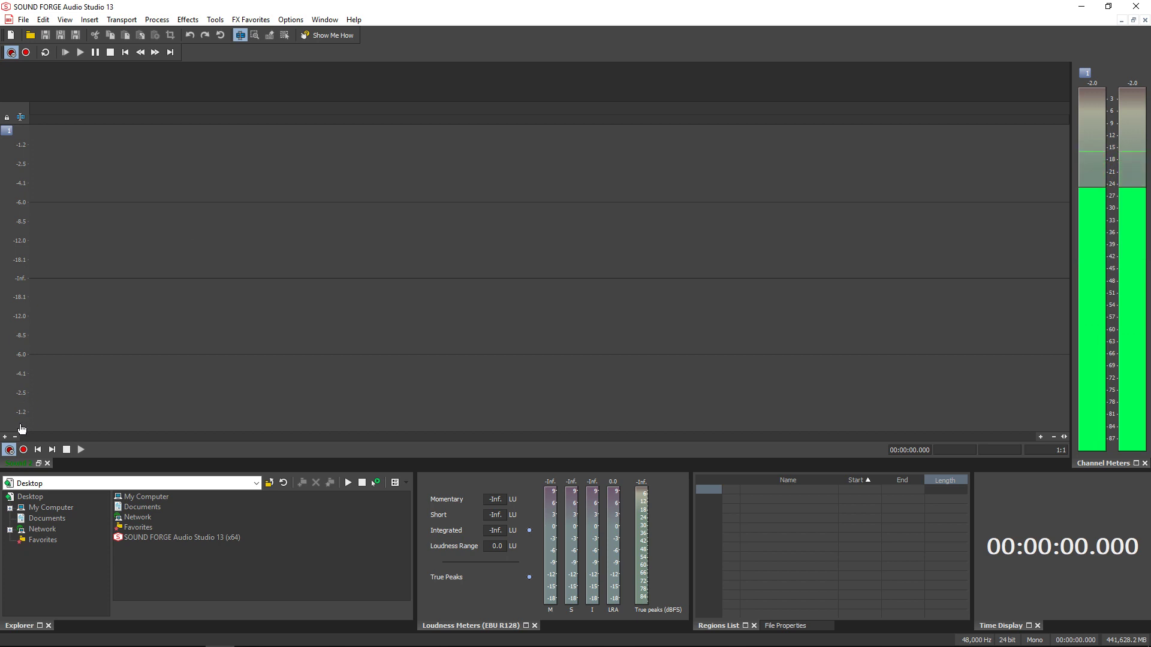
click(24, 451)
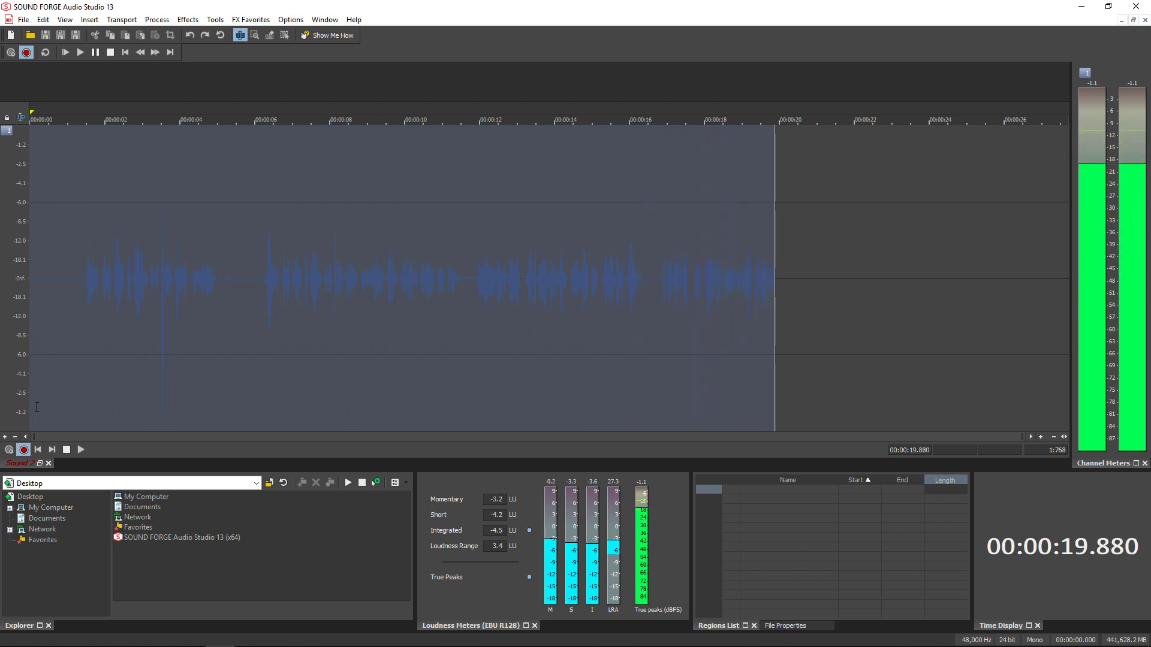
Step: Record about 35 seconds of speech, dropping three markers with M, then stop
key(m)
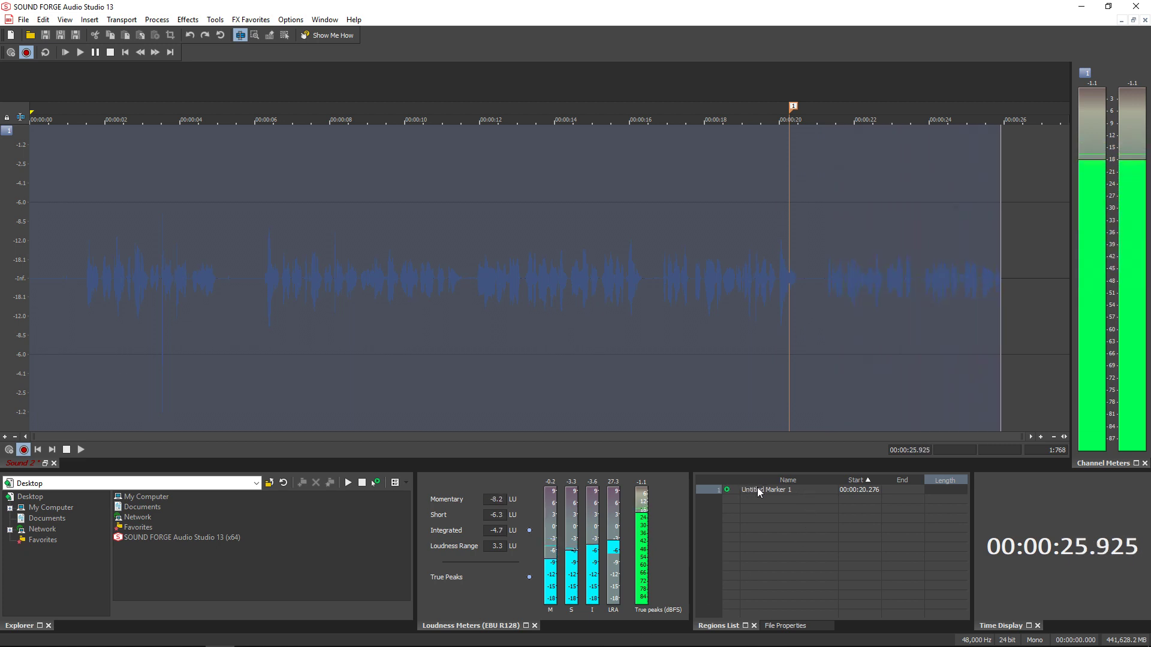
key(m)
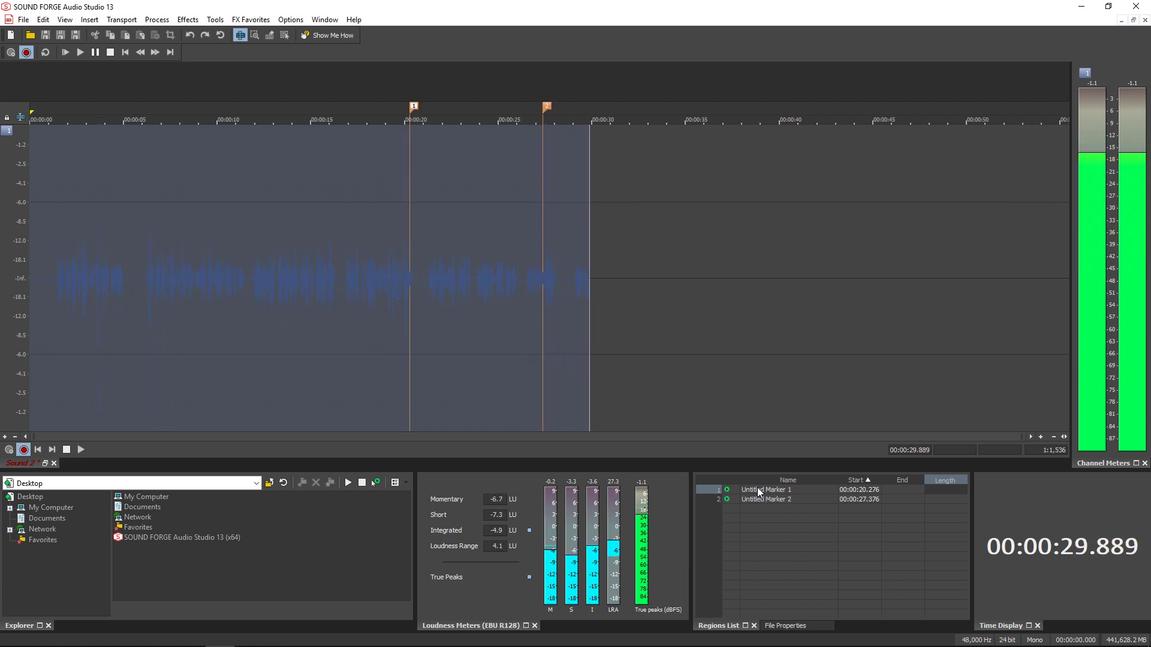
key(m)
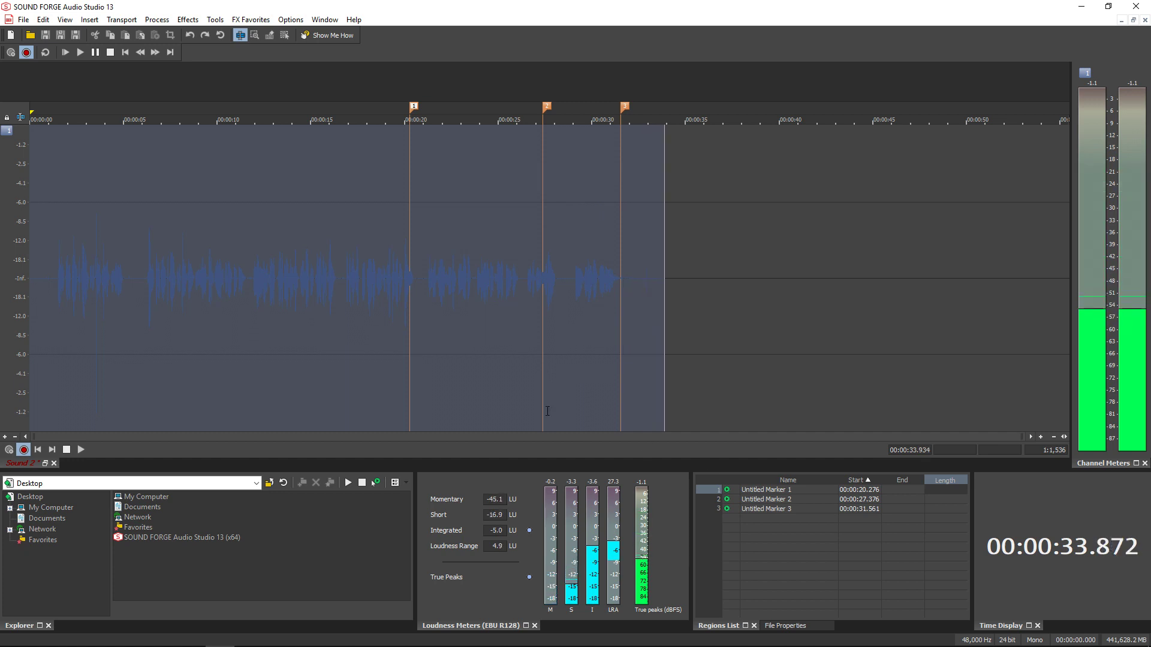
click(26, 52)
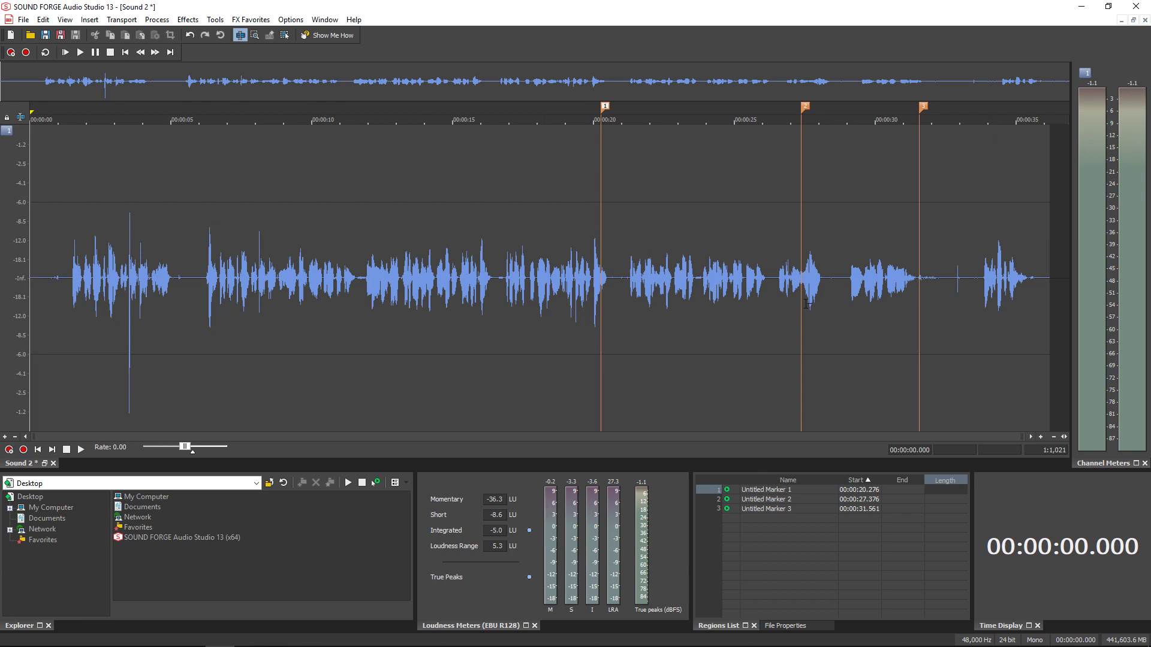
click(728, 500)
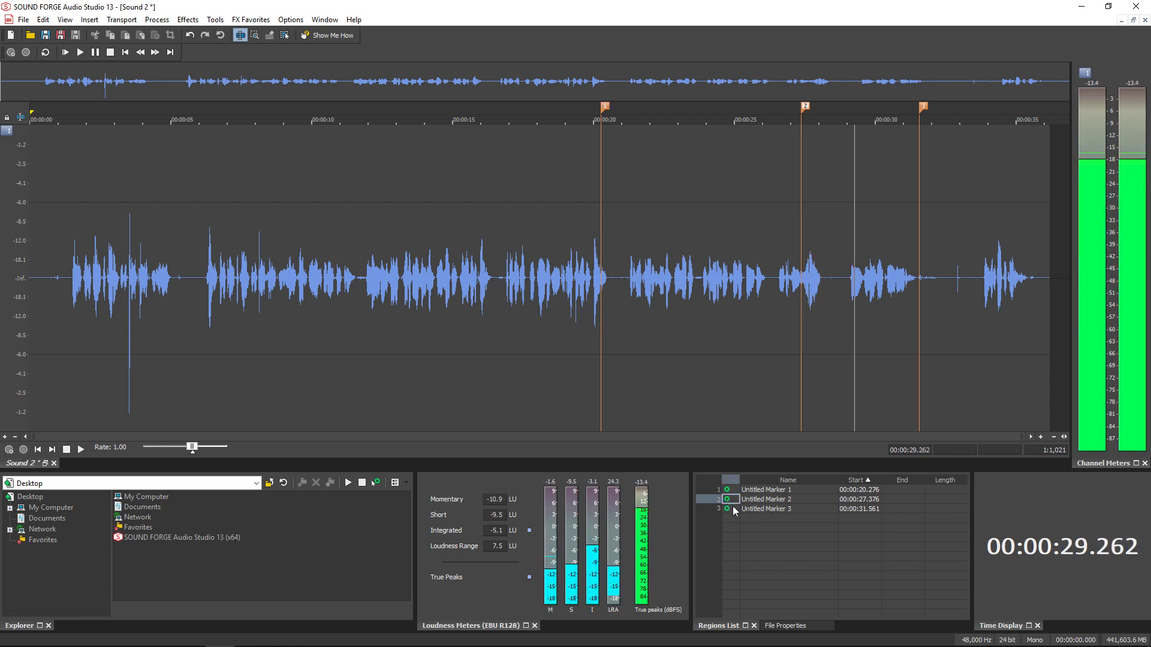
click(726, 499)
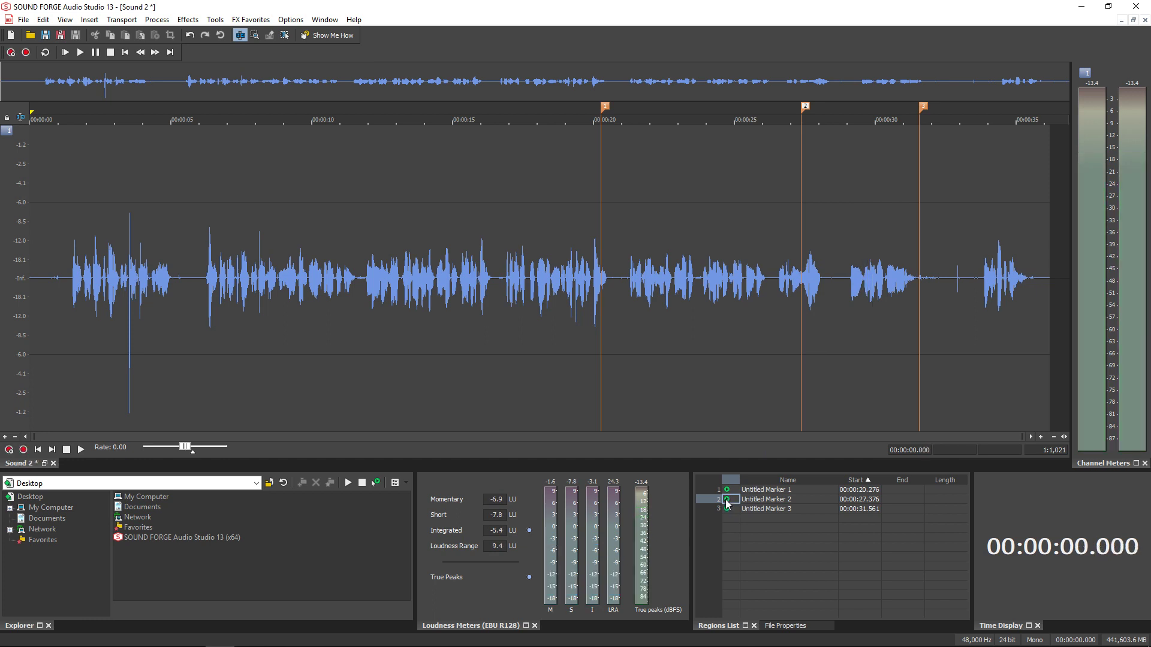
click(726, 499)
click(725, 500)
click(727, 509)
click(727, 490)
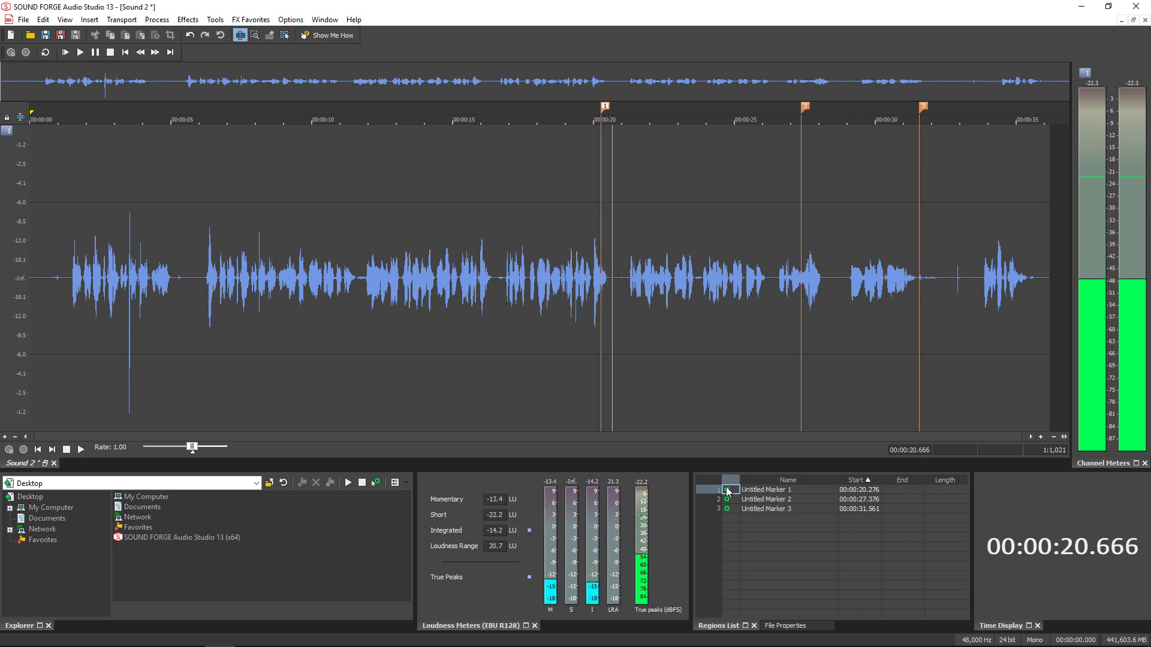
click(727, 490)
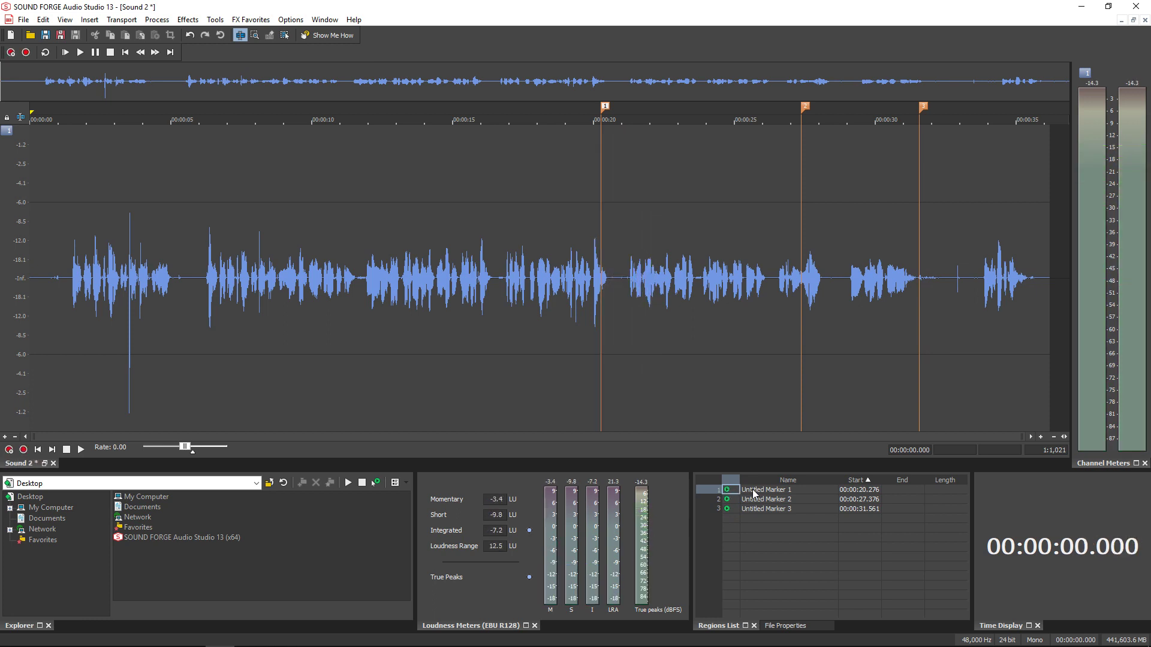
double_click(755, 490)
double_click(778, 500)
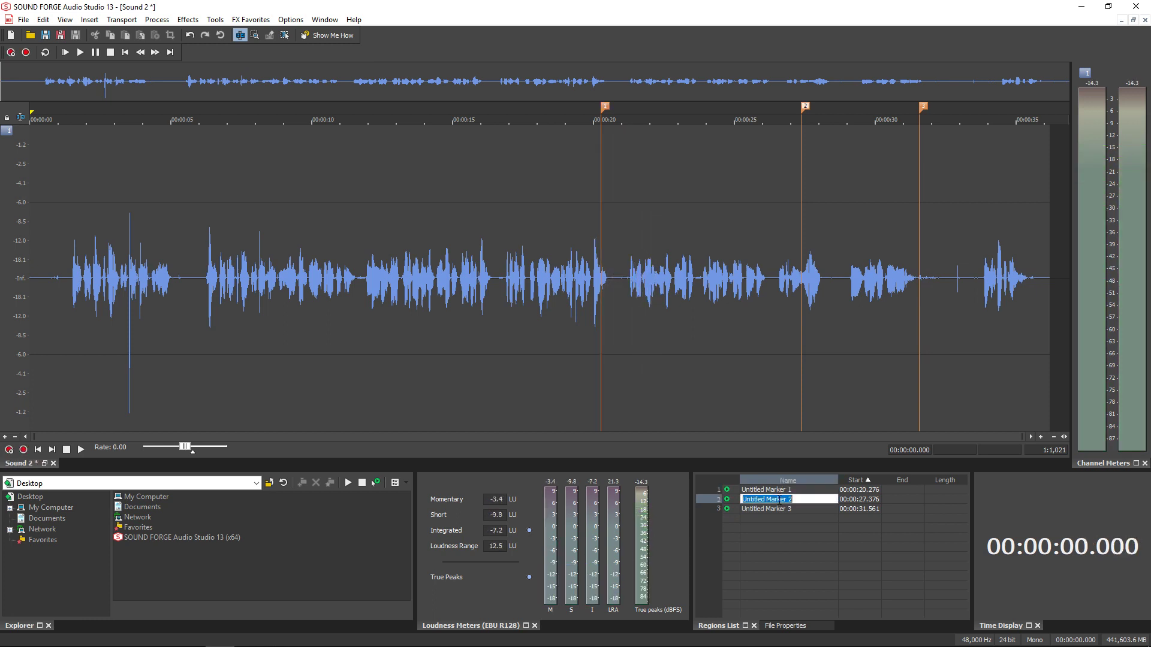
double_click(764, 519)
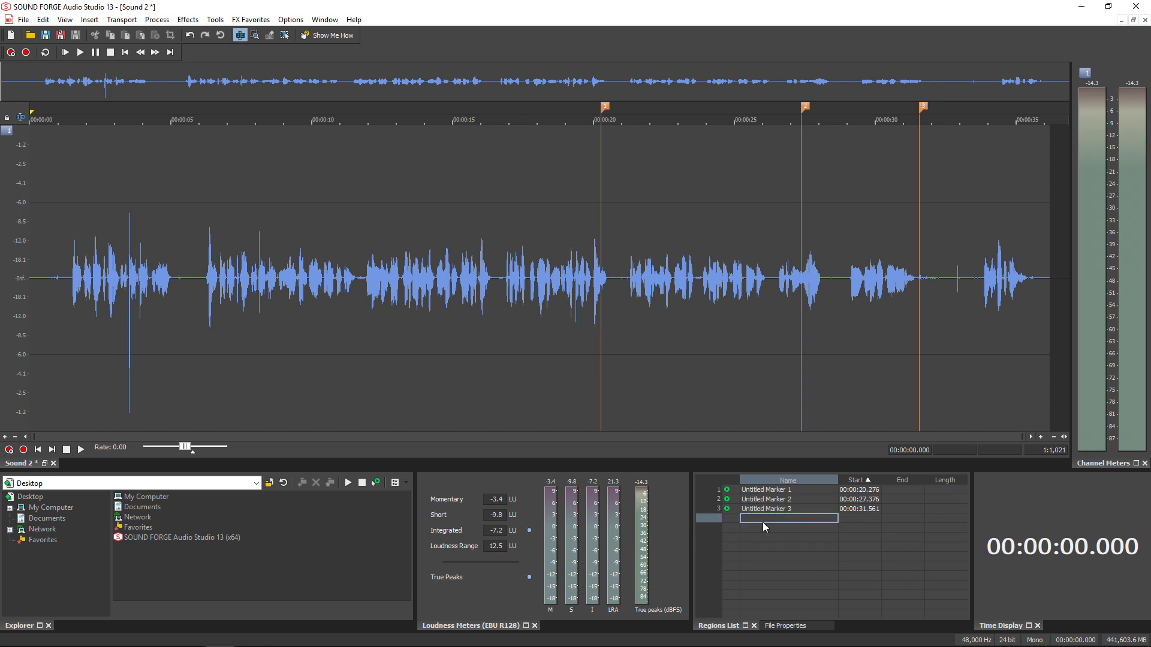
click(404, 284)
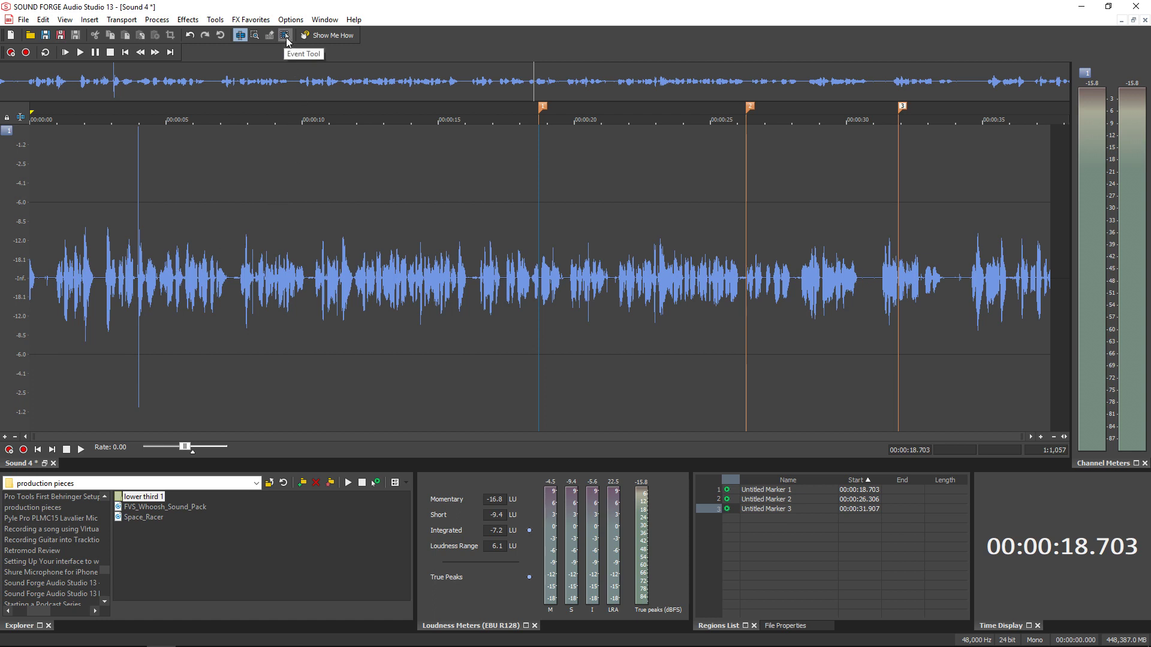
Step: Select the whole recorded event and split it at the 18.703-second marker
click(285, 36)
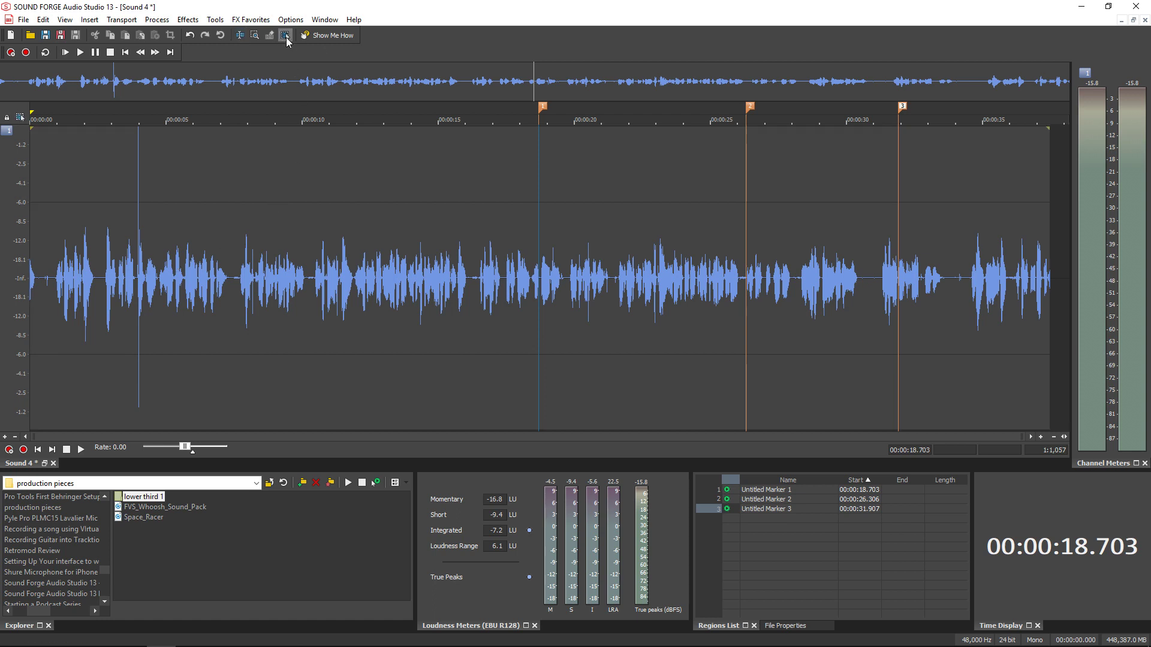
click(540, 248)
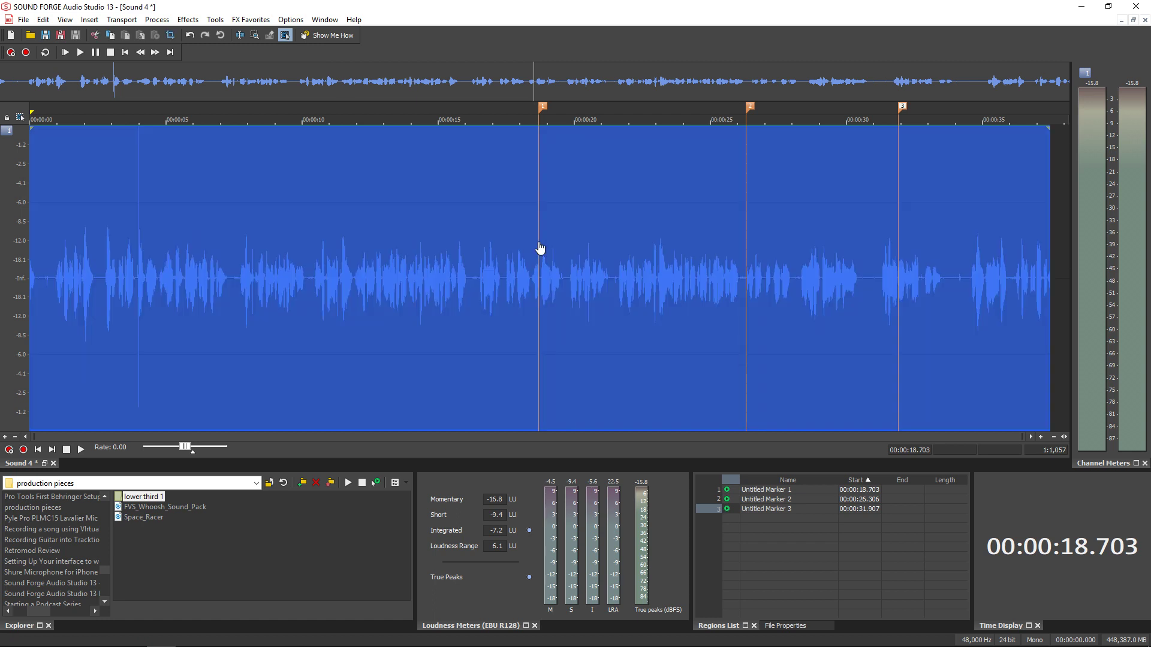
right_click(540, 244)
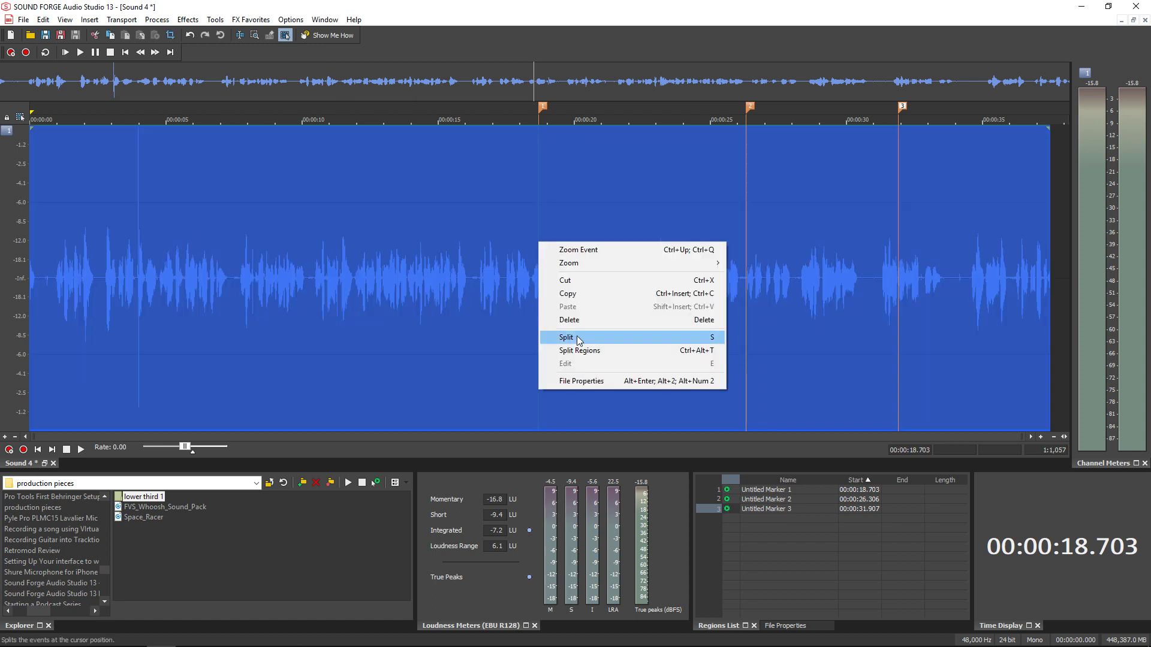
click(578, 337)
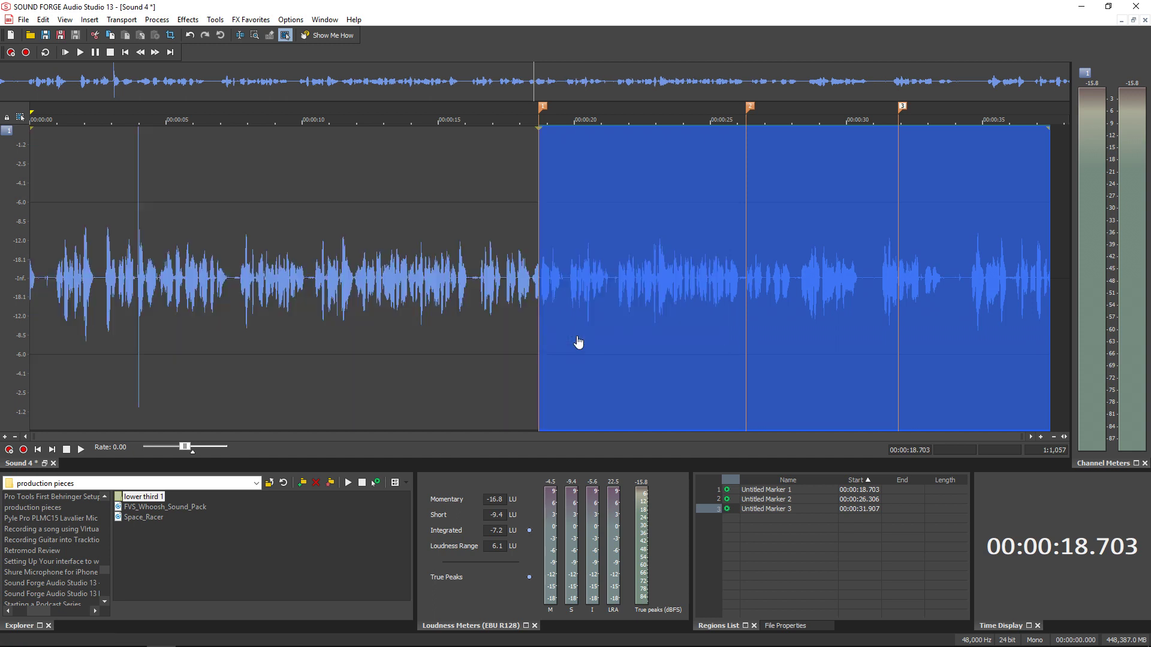
Step: Select the events around the split, delete the opening part, then undo that deletion
key(ctrl+a)
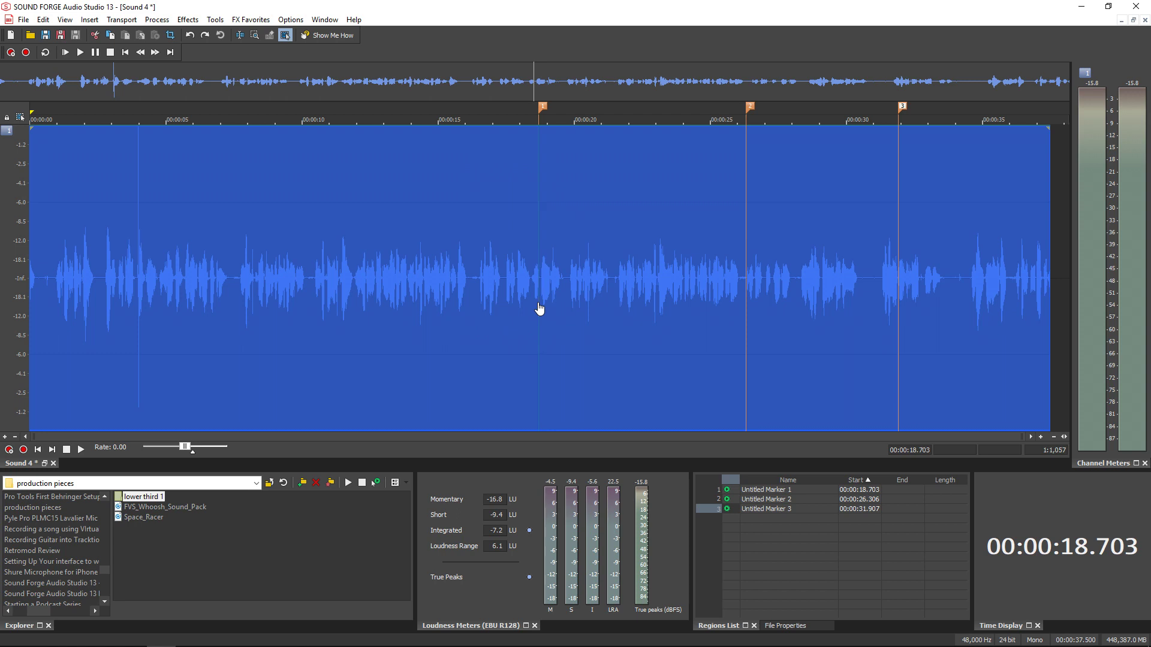
double_click(539, 309)
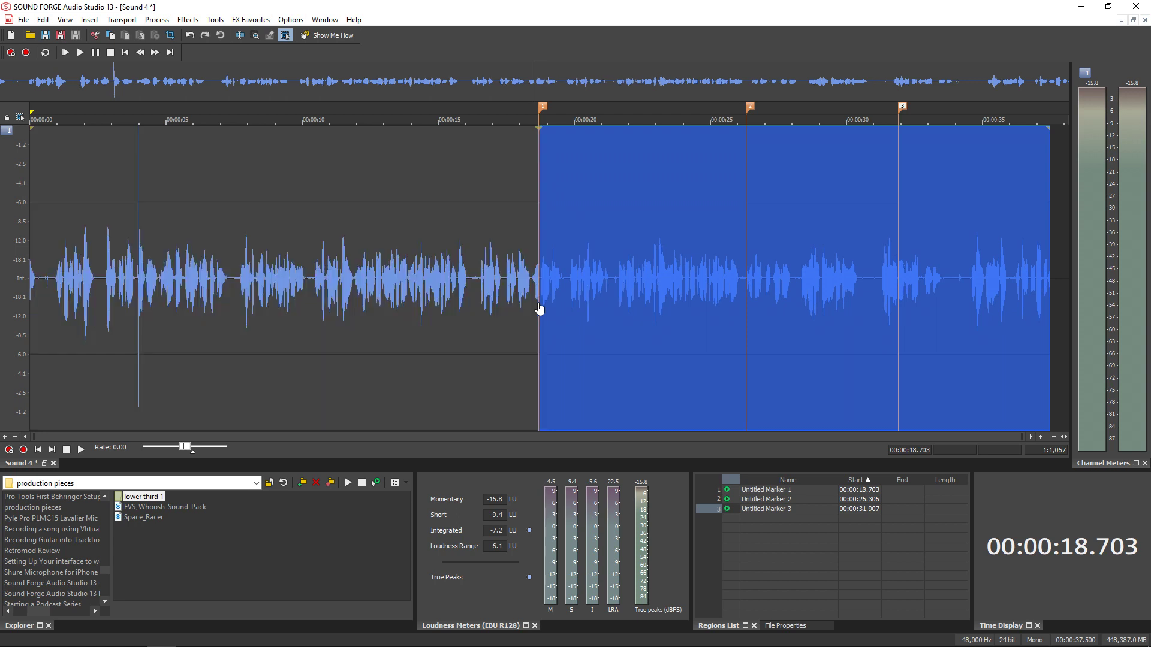
double_click(455, 257)
double_click(577, 253)
double_click(474, 251)
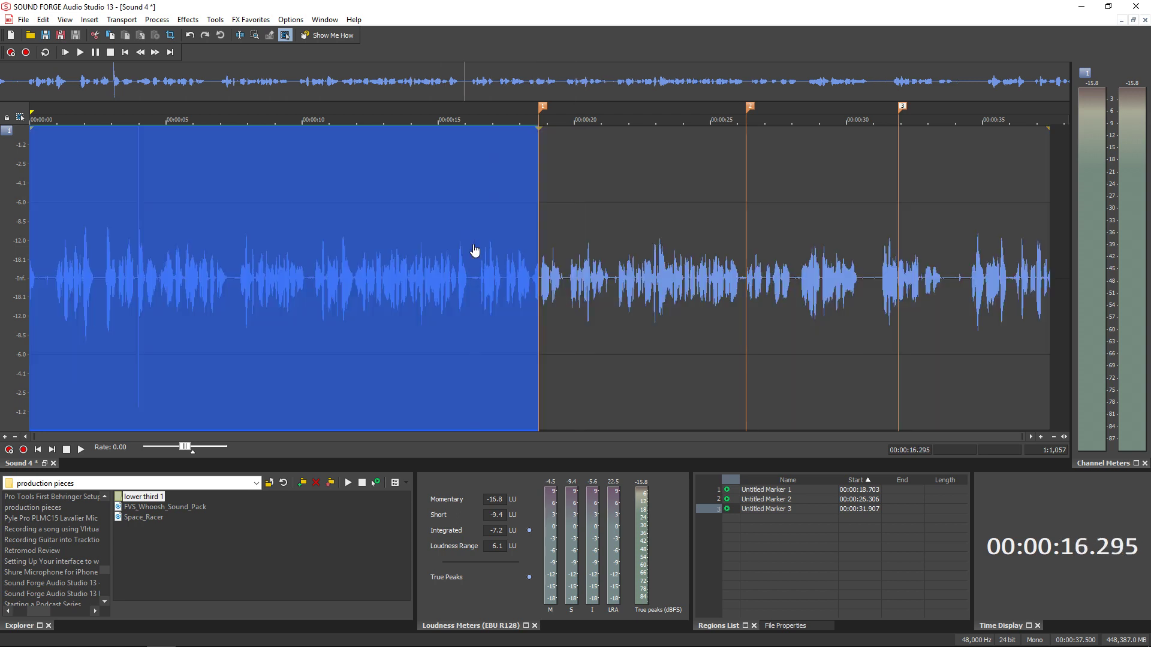
double_click(379, 230)
double_click(399, 226)
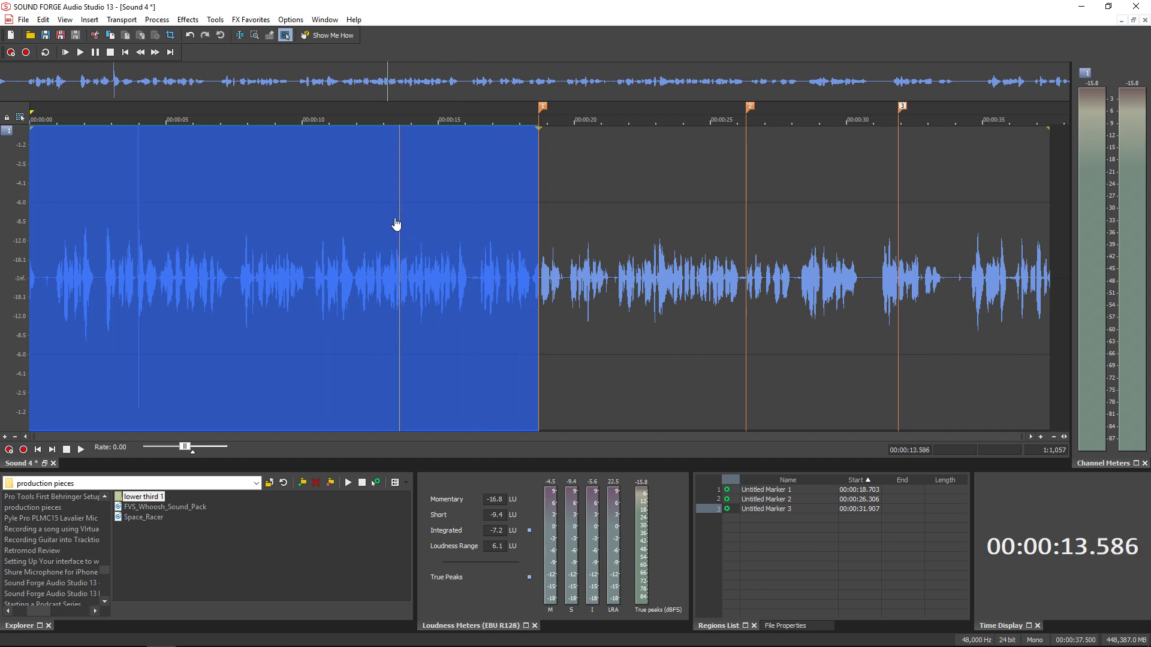
key(Delete)
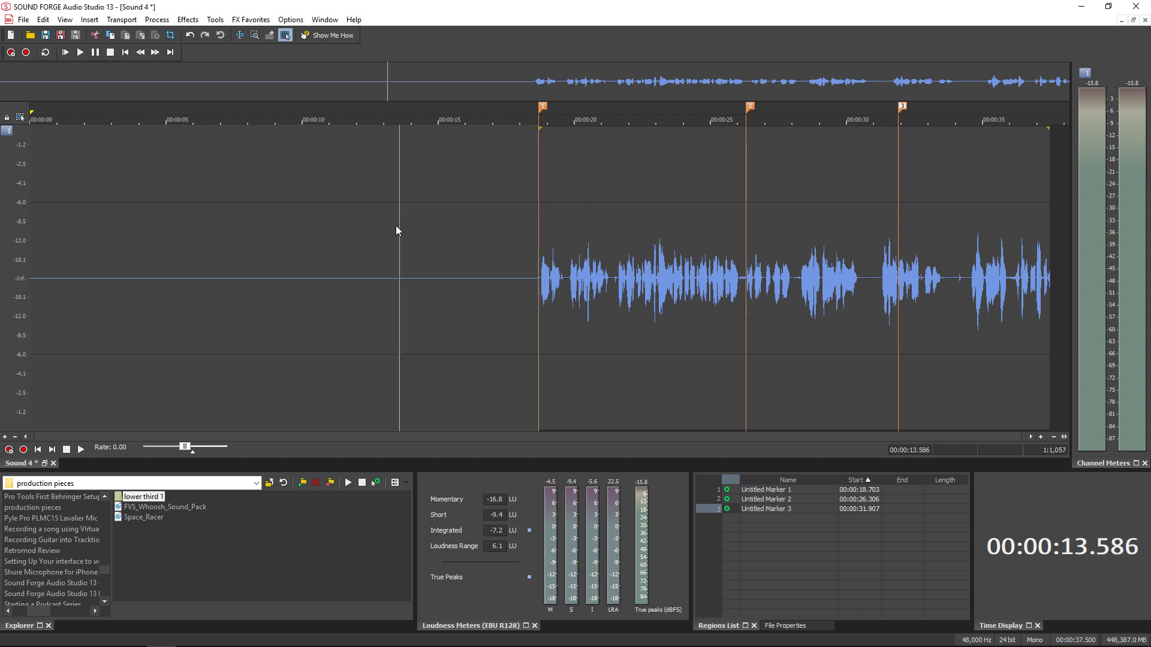
key(ctrl+z)
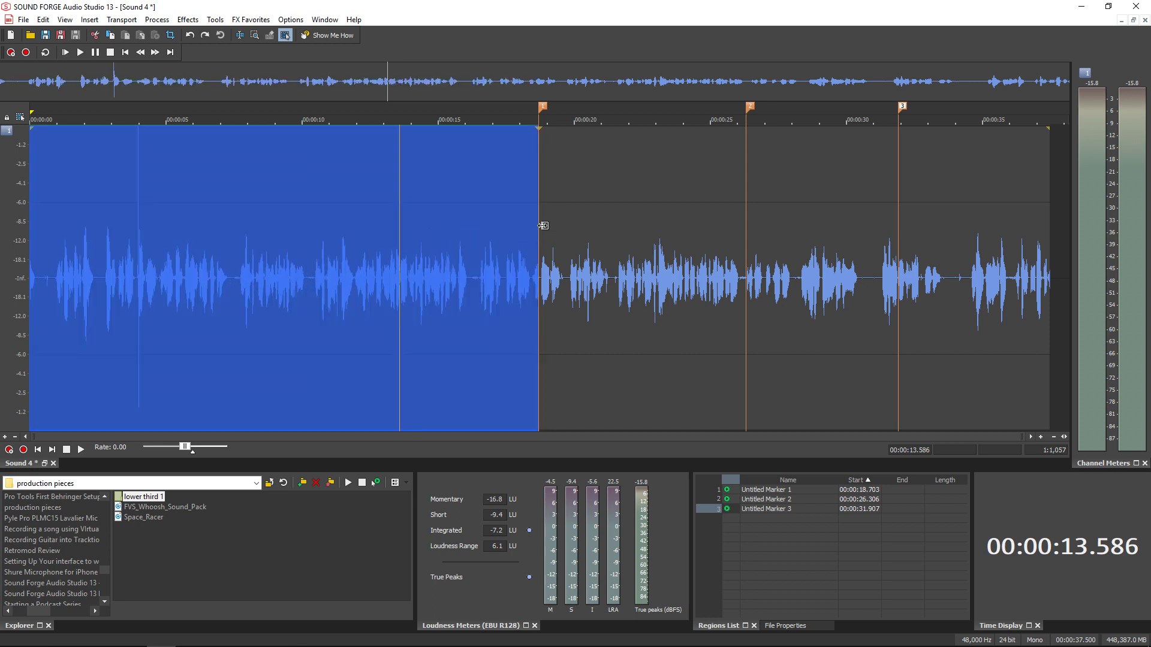
Step: Trim the opening event from both edges down to a short snippet
drag(538, 241, 420, 247)
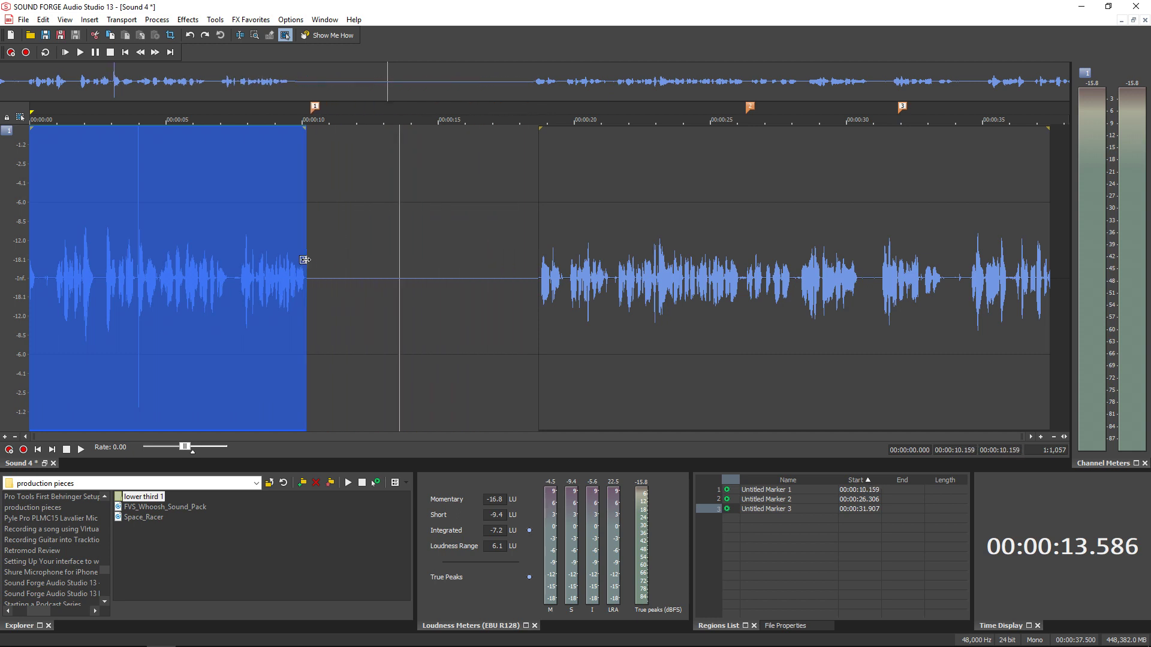
drag(419, 246, 311, 257)
mouse_move(31, 263)
mouse_down()
mouse_move(232, 285)
mouse_move(405, 282)
mouse_up()
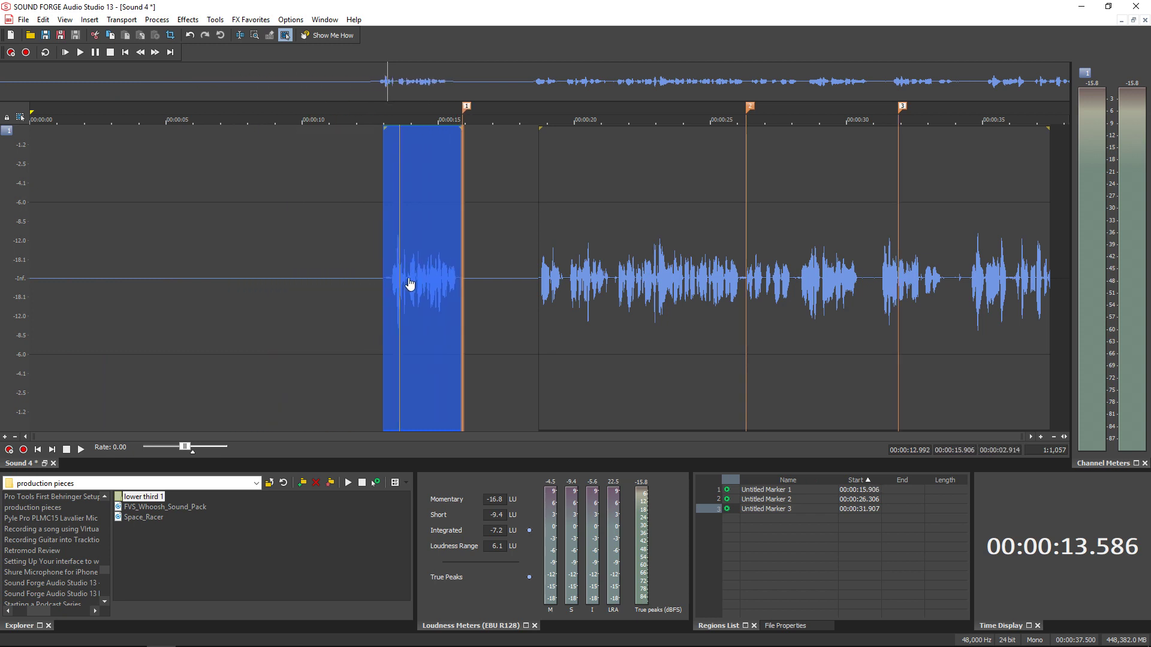
Step: Move both events earlier so the recording starts at zero
ctrl+click(585, 204)
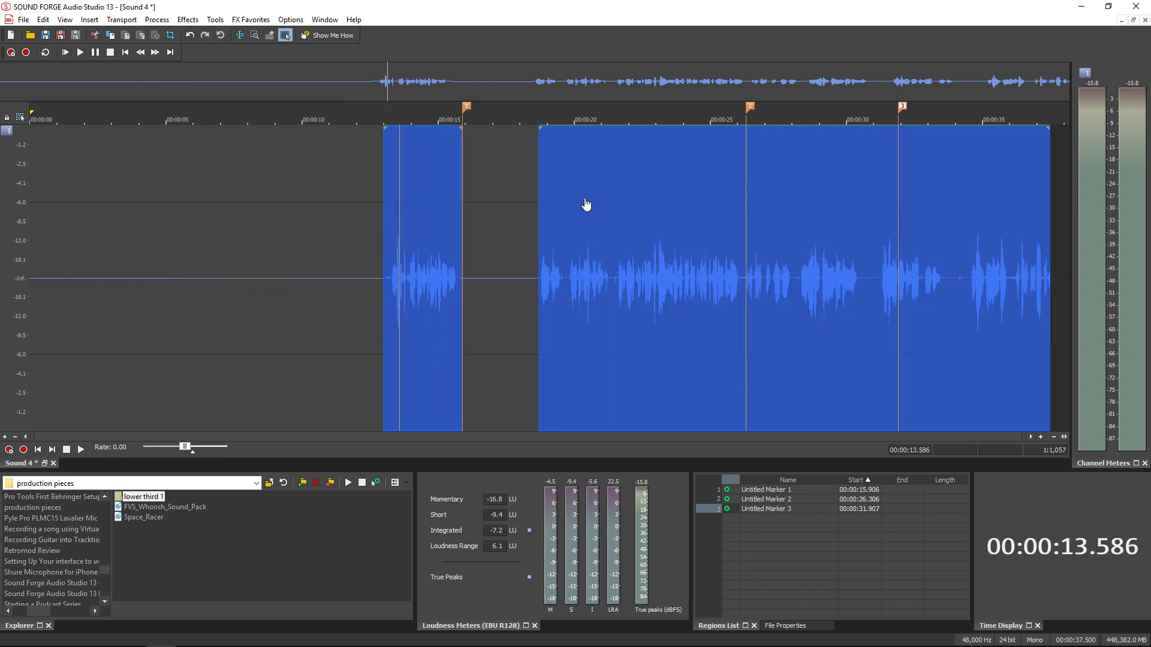
drag(606, 197, 252, 225)
key(Escape)
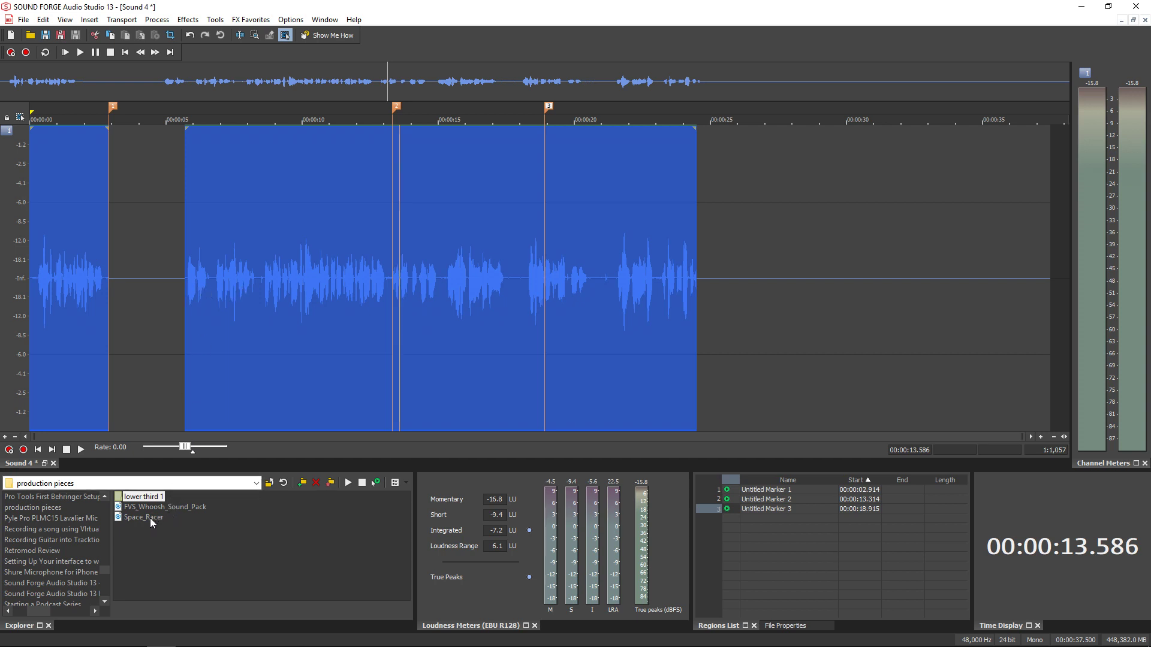
Step: Select Space_Racer in the production-pieces folder and drag it into the workspace
click(149, 544)
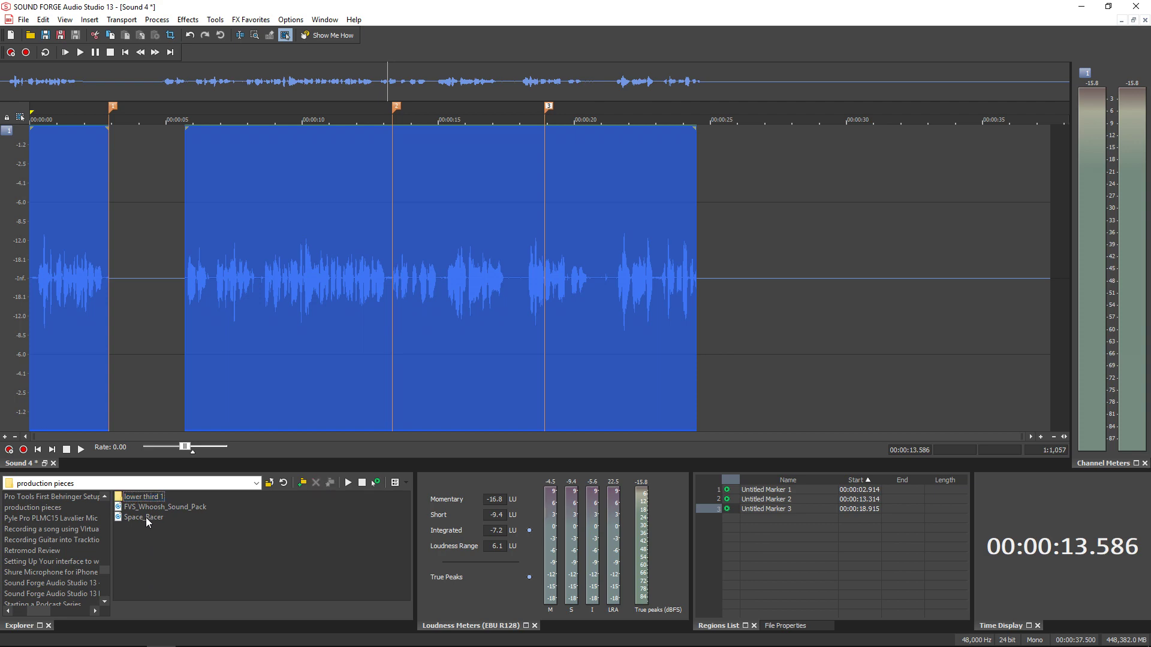
click(146, 518)
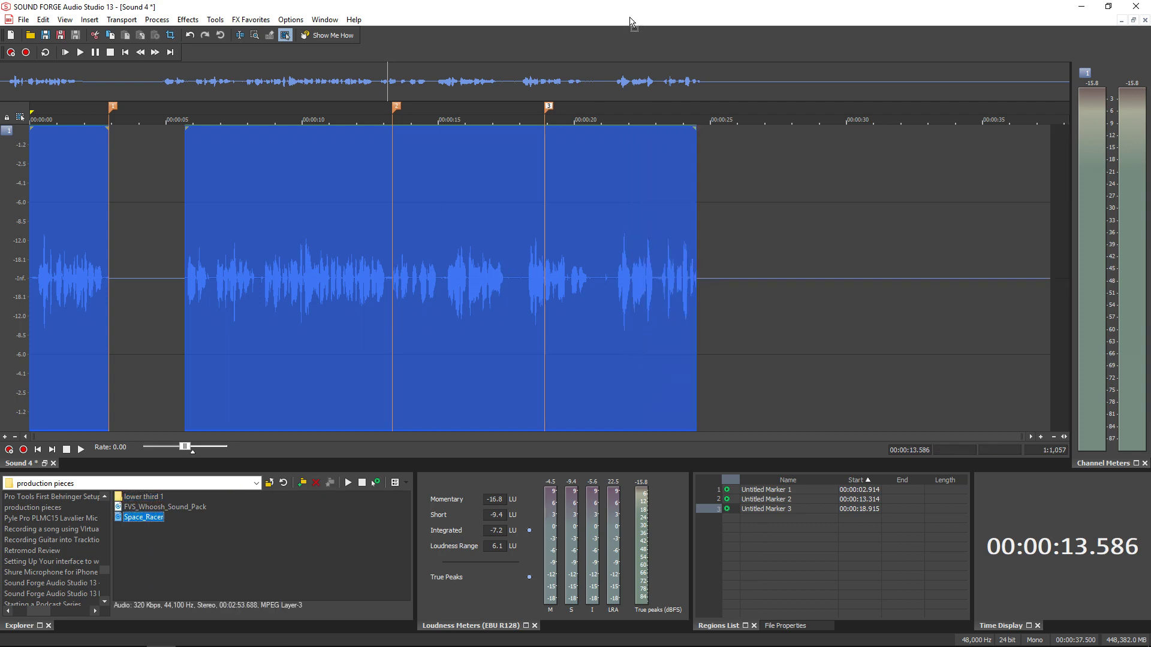
drag(687, 56, 710, 60)
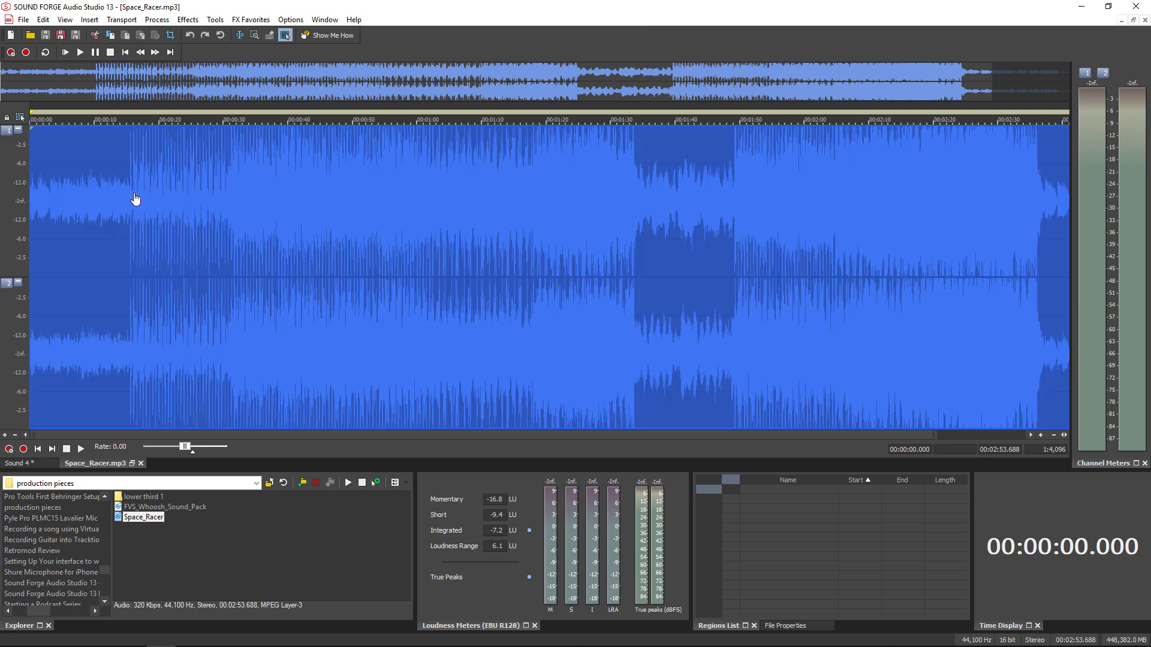
Step: Copy Space_Racer's first 15.789 seconds with the Edit tool, returning to Sound 4
double_click(130, 197)
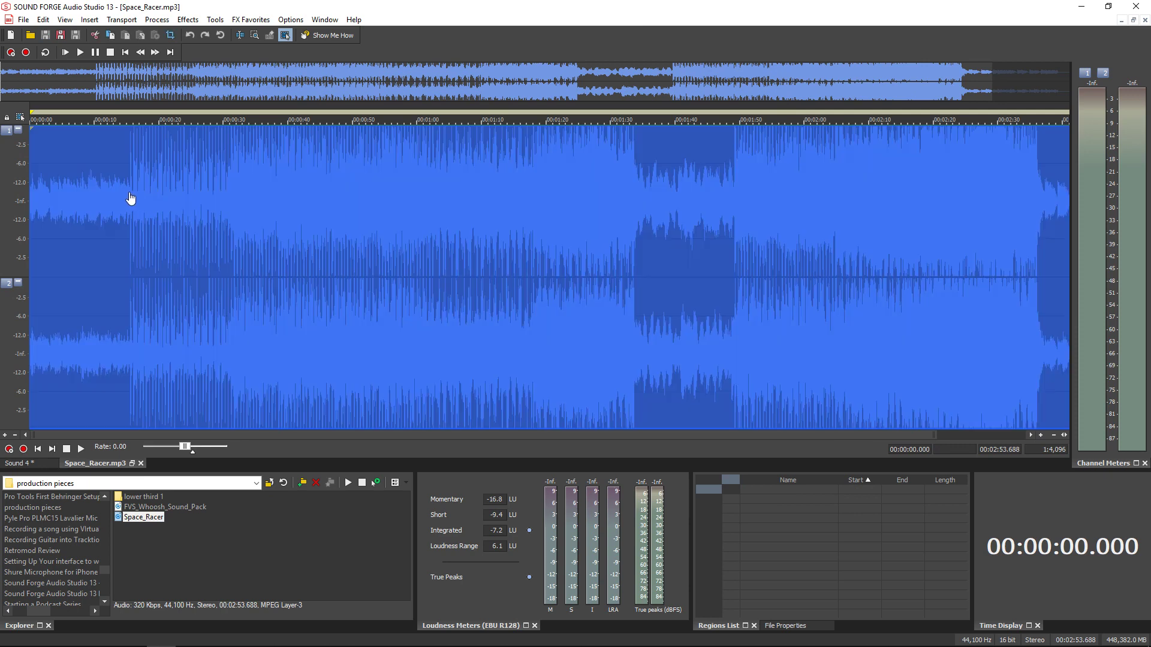
click(243, 40)
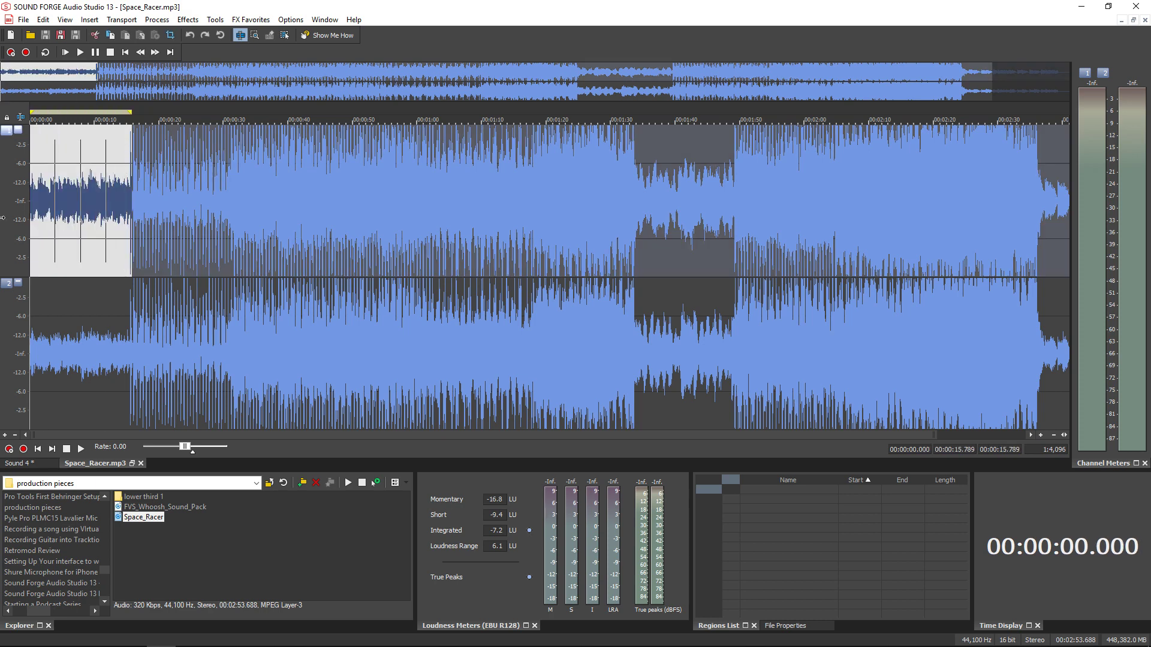
drag(132, 206, 3, 218)
right_click(104, 200)
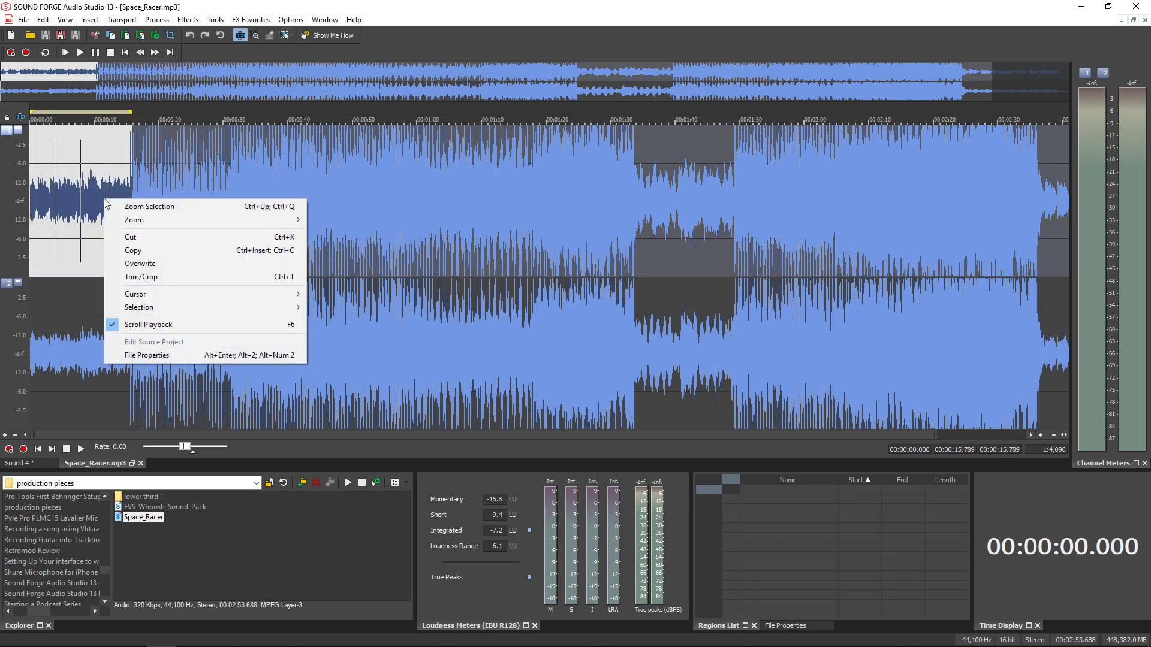
click(160, 250)
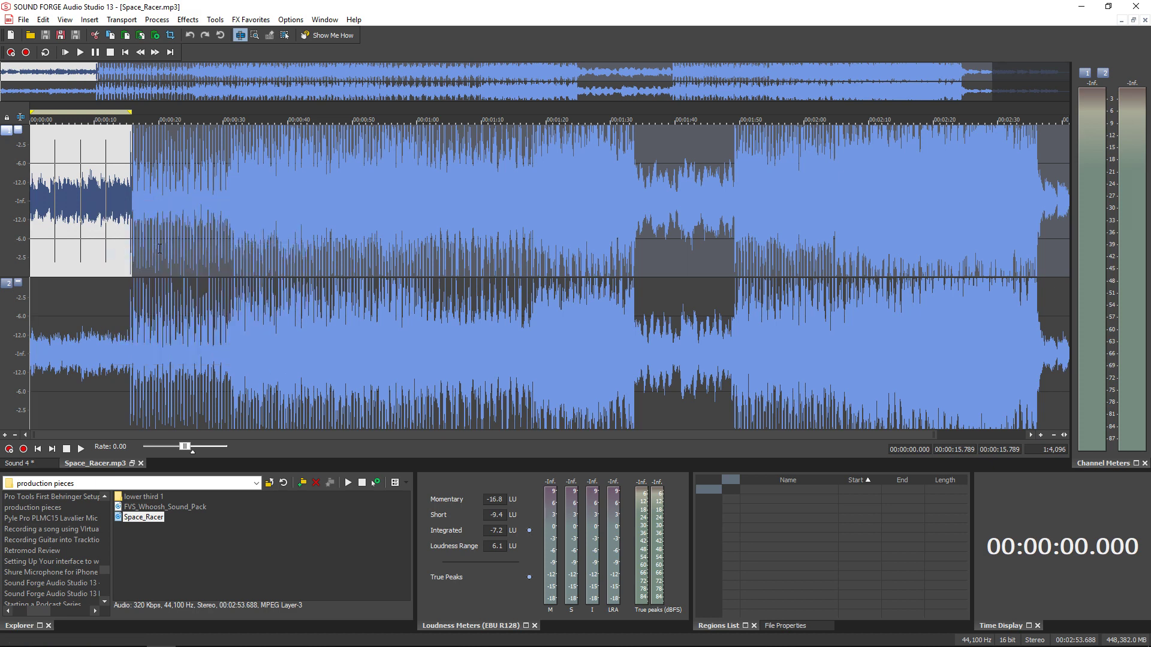
click(25, 463)
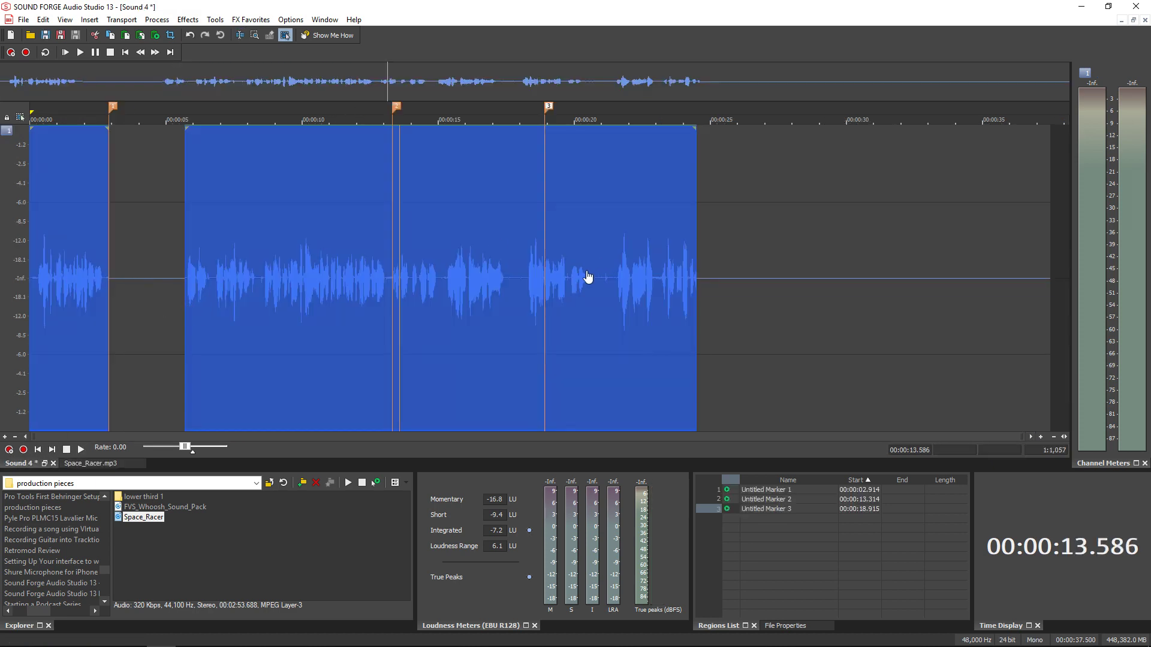
Step: Paste the Space_Racer clip at 25.566 seconds in Sound 4 and trim it shorter
click(726, 257)
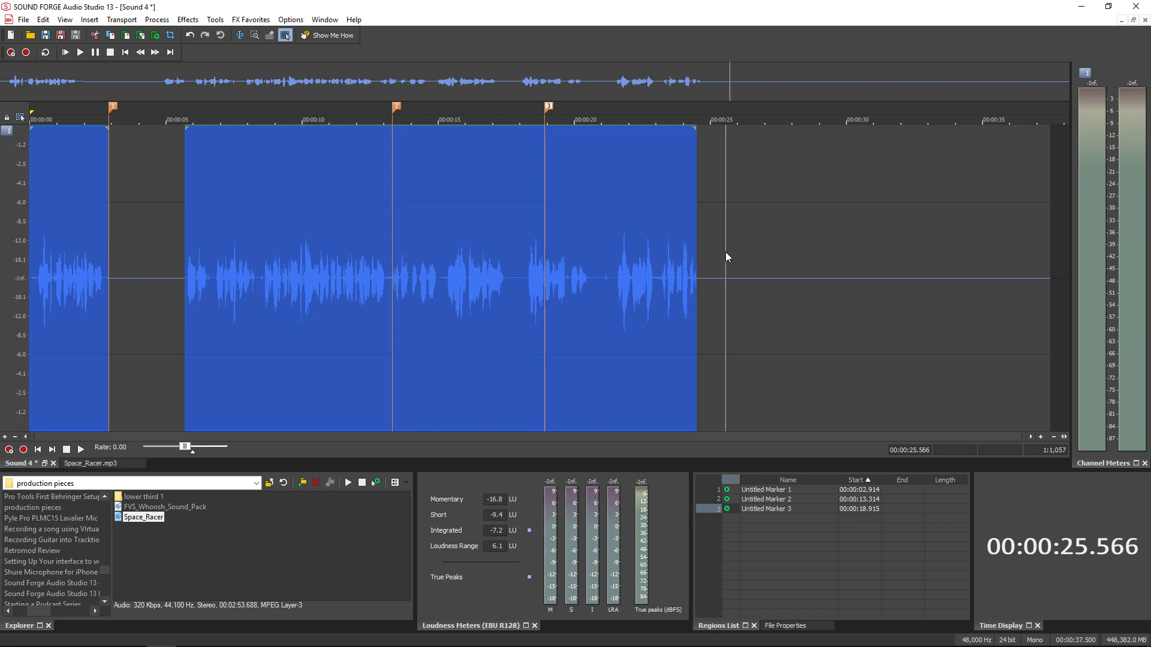
right_click(727, 258)
click(755, 278)
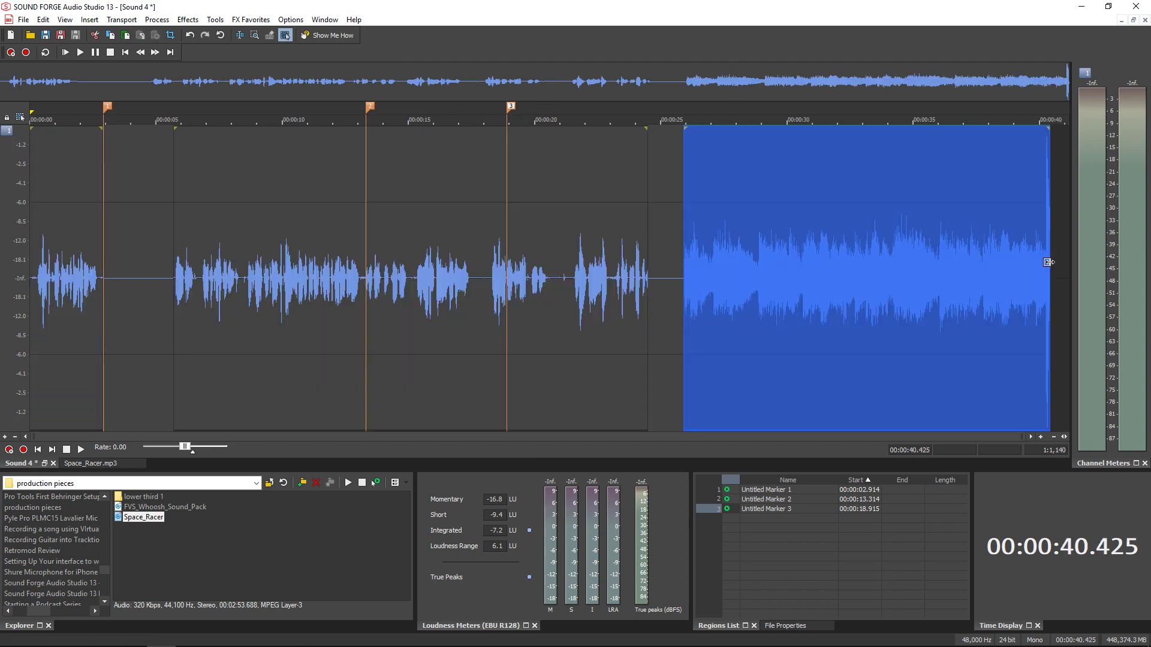
drag(1046, 262, 139, 320)
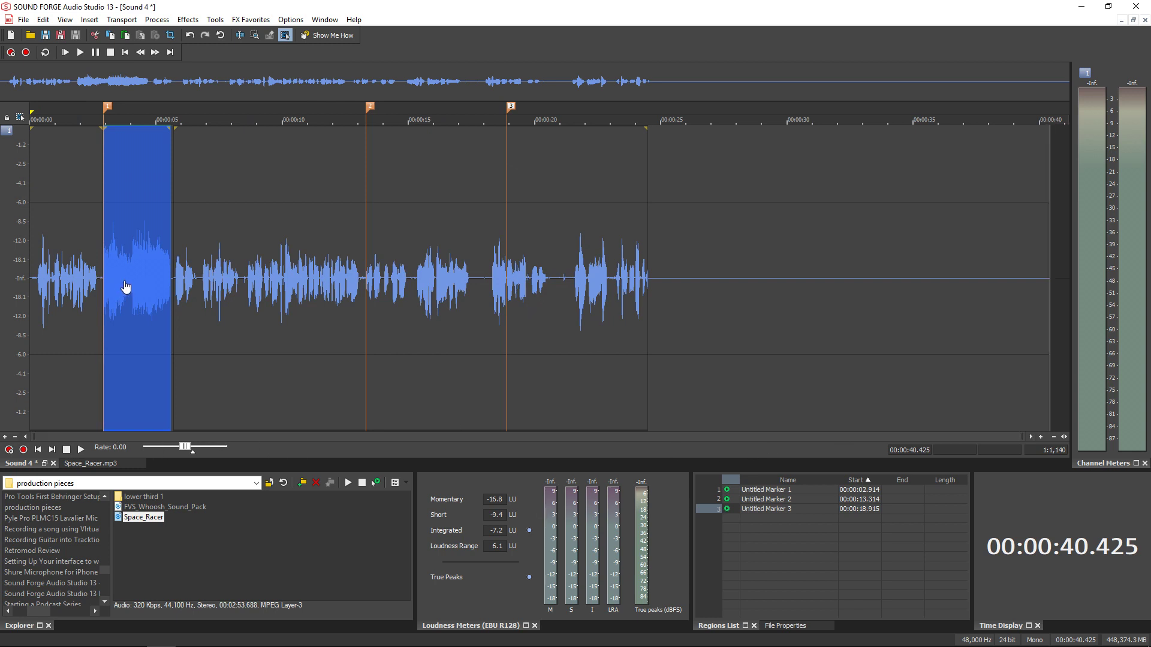
Step: Drag the music clip and the following speech left so each overlaps its neighbour
drag(135, 286, 130, 288)
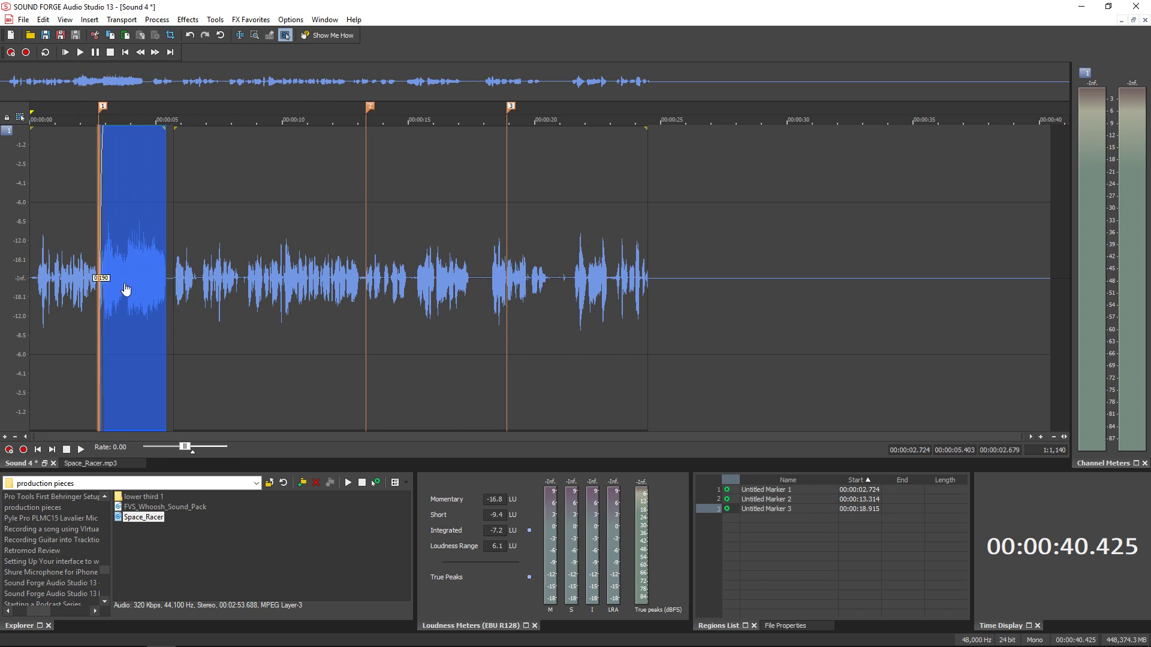
drag(125, 289, 119, 287)
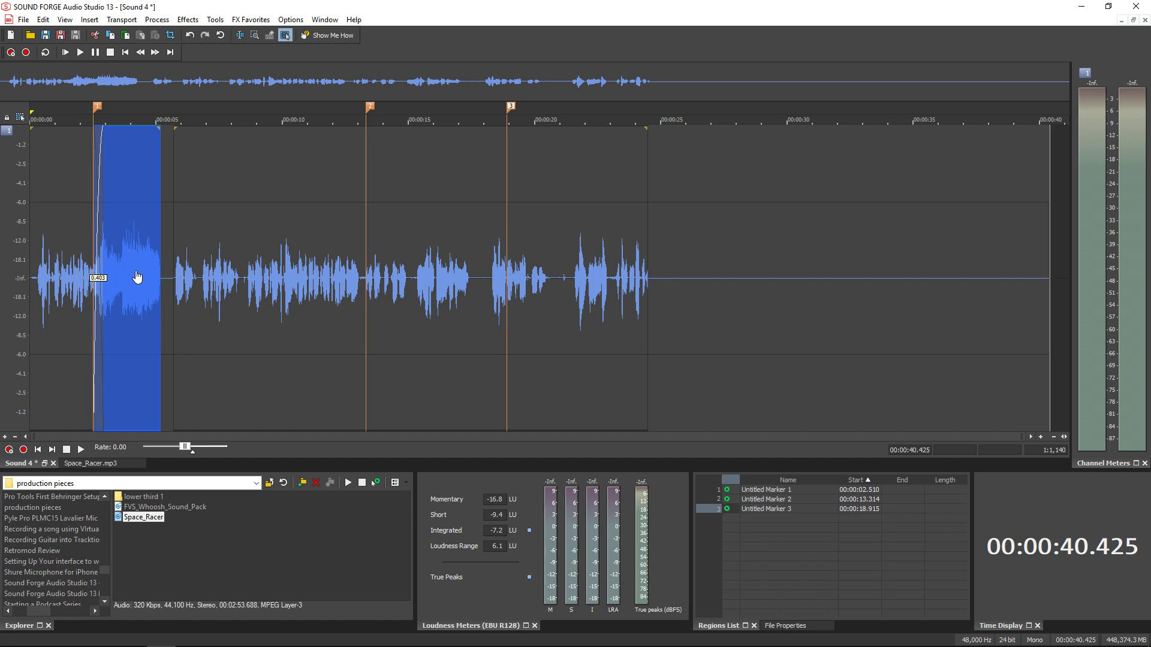
double_click(228, 278)
drag(237, 273, 231, 274)
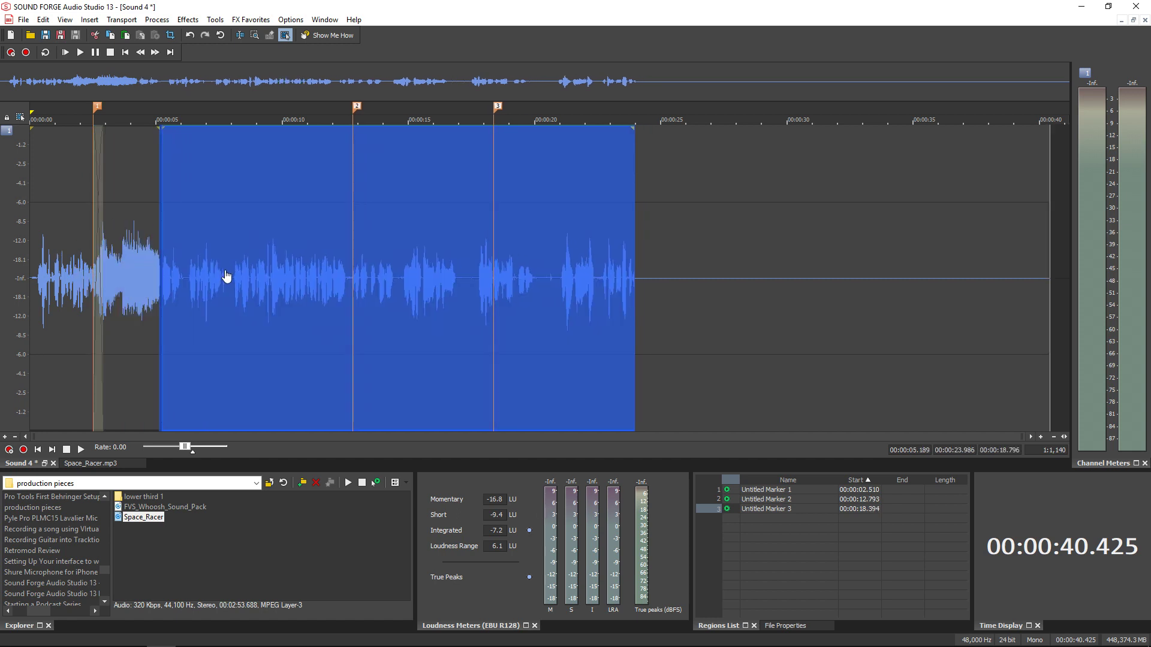
drag(227, 276, 99, 286)
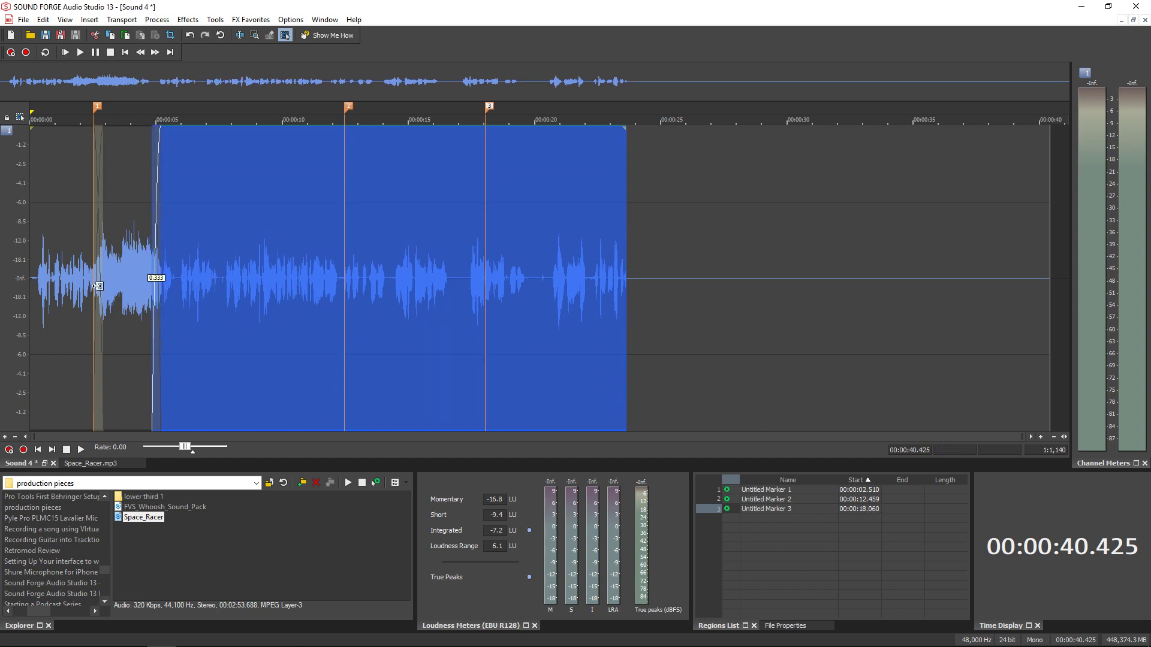
drag(222, 275, 271, 246)
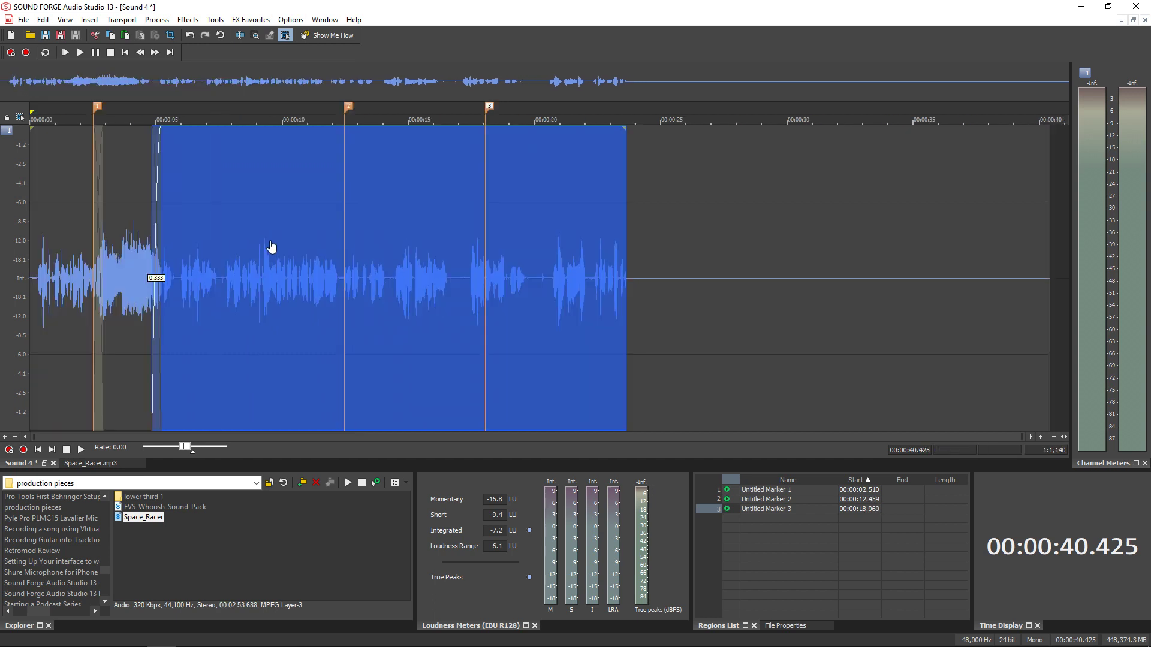
double_click(90, 254)
scroll(92, 239, up, 3)
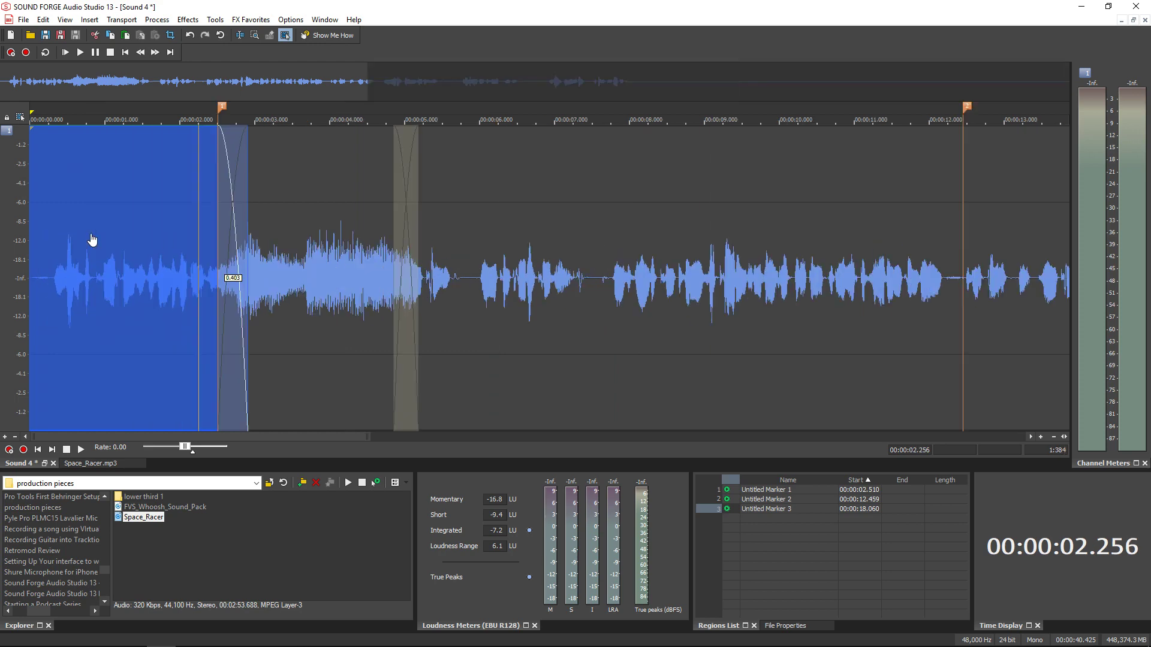
scroll(221, 245, up, 1)
Step: Play back and stop the crossfades, then select the music snippet between them
key(space)
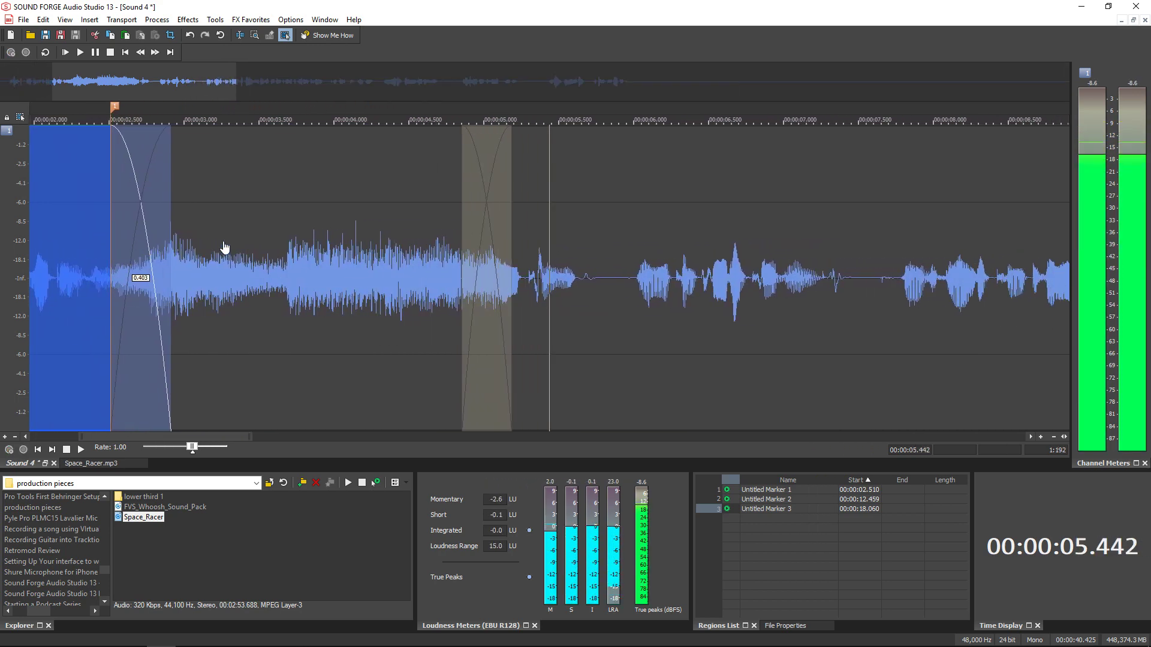
key(space)
double_click(589, 239)
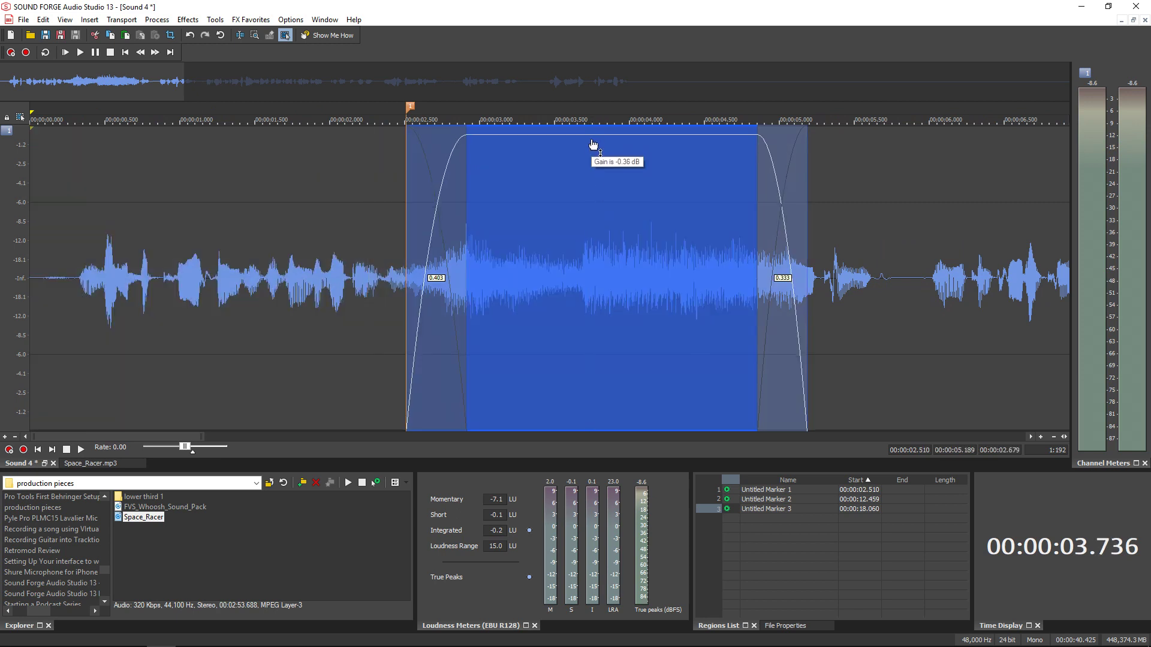
mouse_move(593, 132)
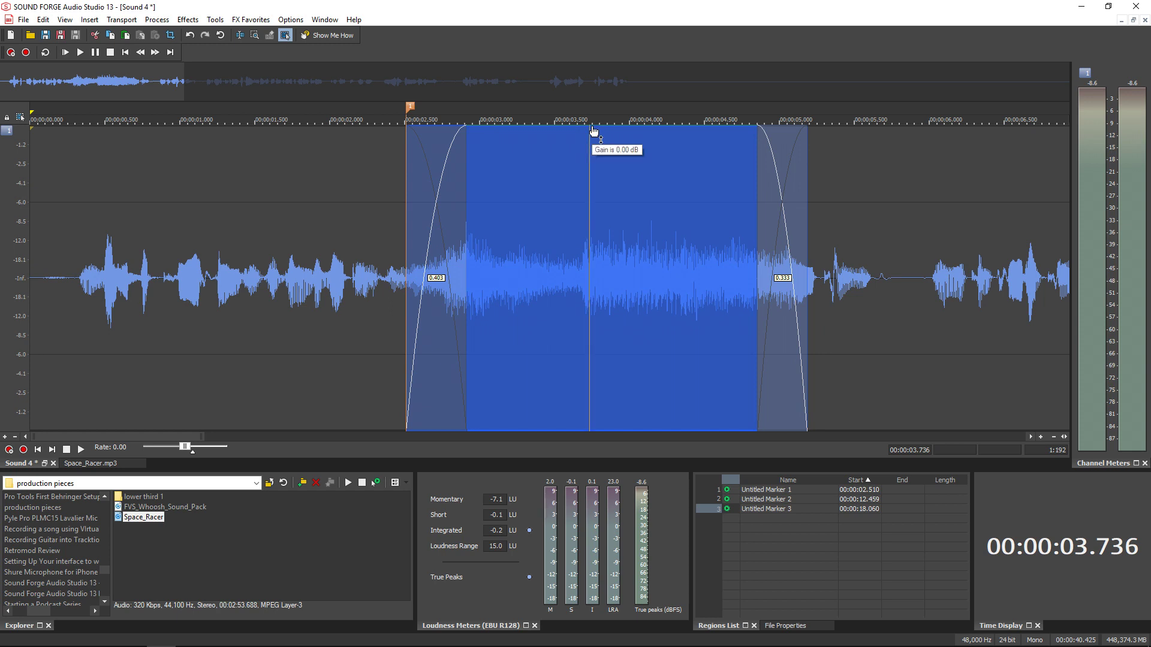
Step: Drag the music clip's gain envelope down to about -8 dB, then play back to check
drag(593, 131, 599, 317)
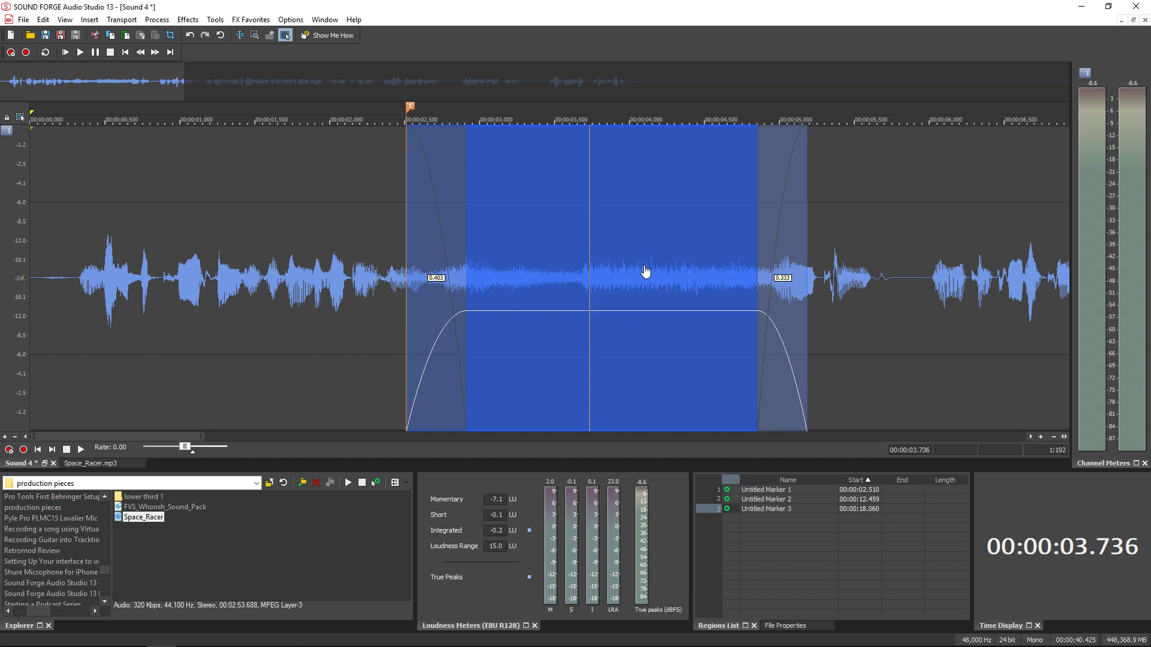
double_click(374, 233)
key(space)
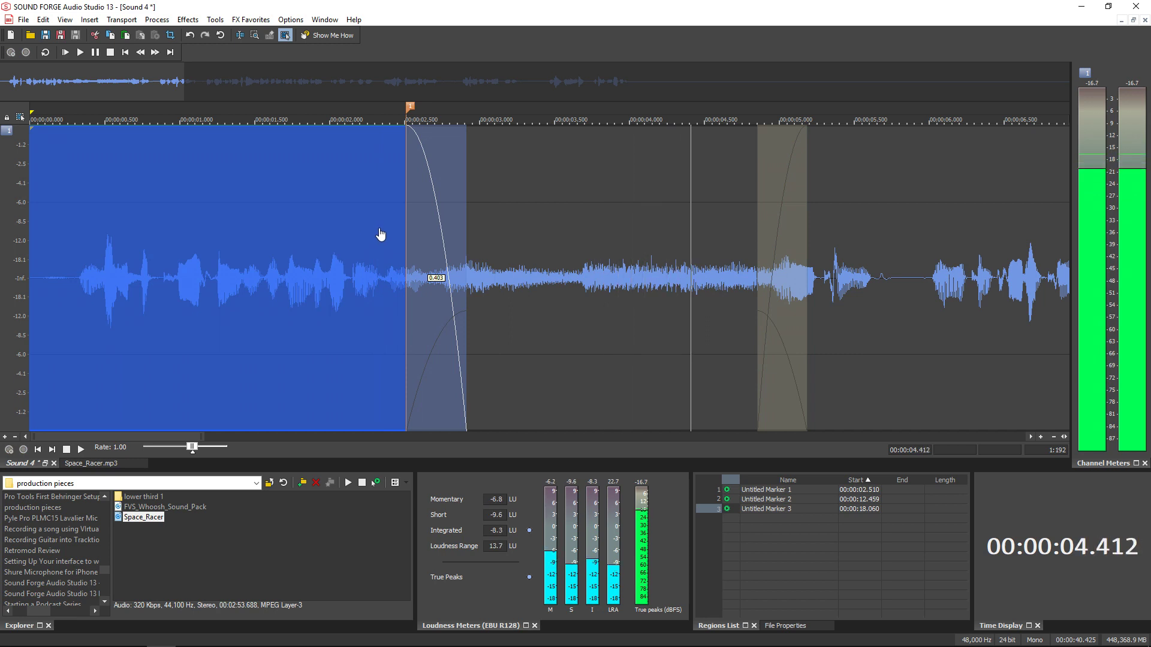
key(space)
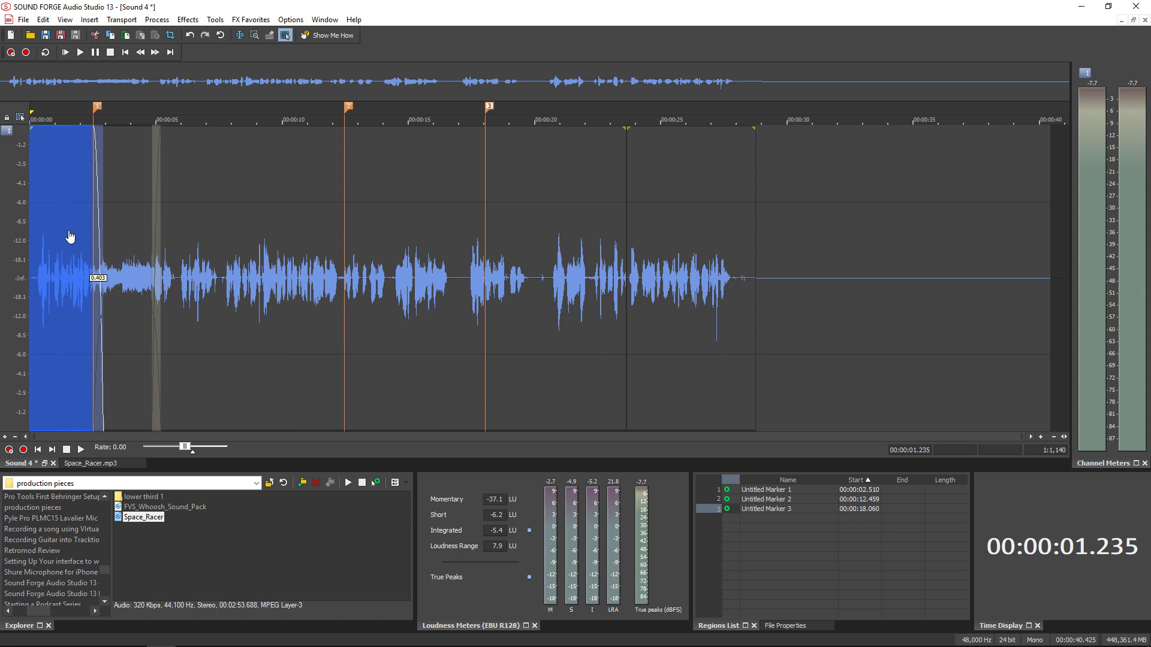
Step: Look through the Effects and Process menus
click(188, 18)
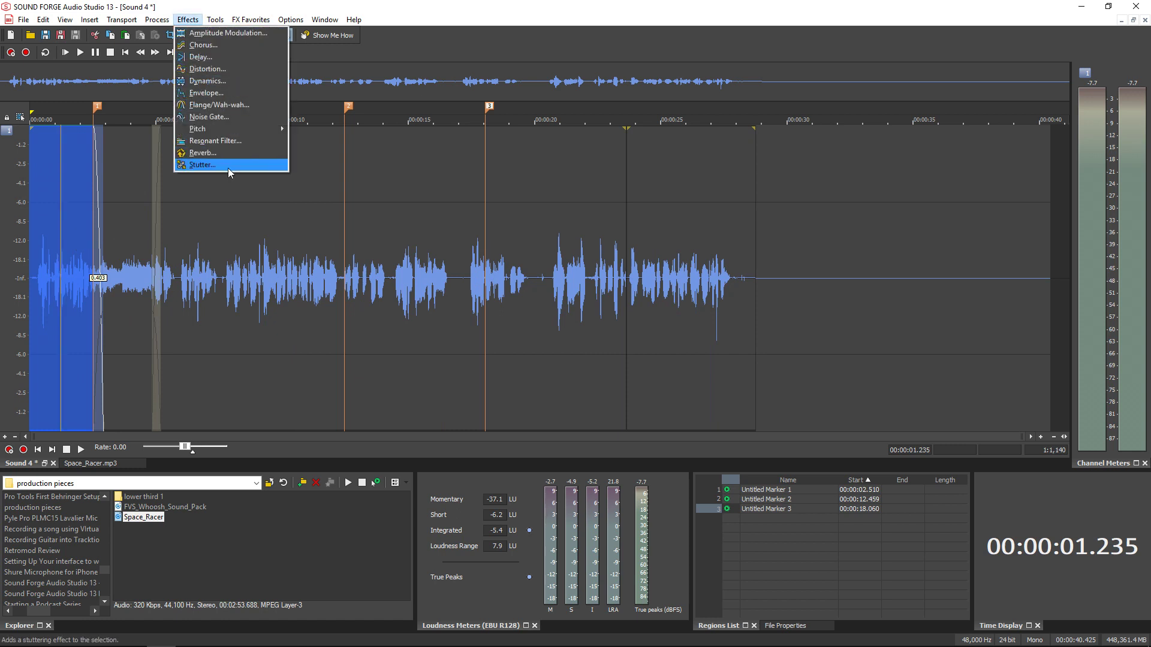
click(157, 20)
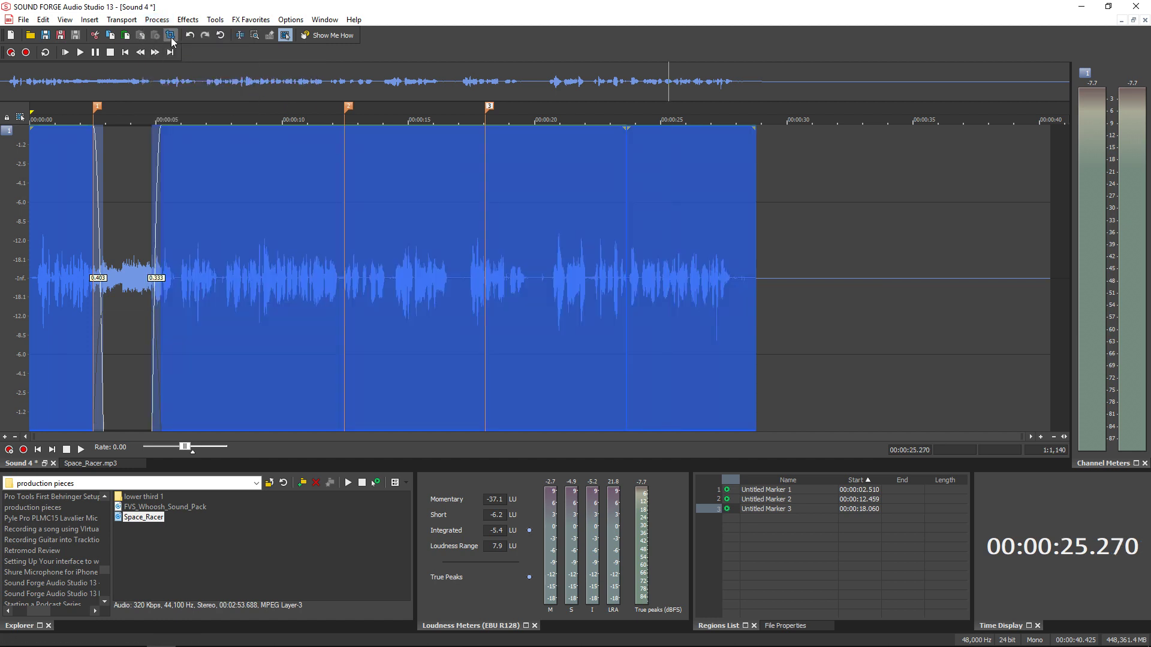
Step: Apply Process > Normalize with the 'Normalize to -6 dB' preset to the 25.3-second edit
click(158, 19)
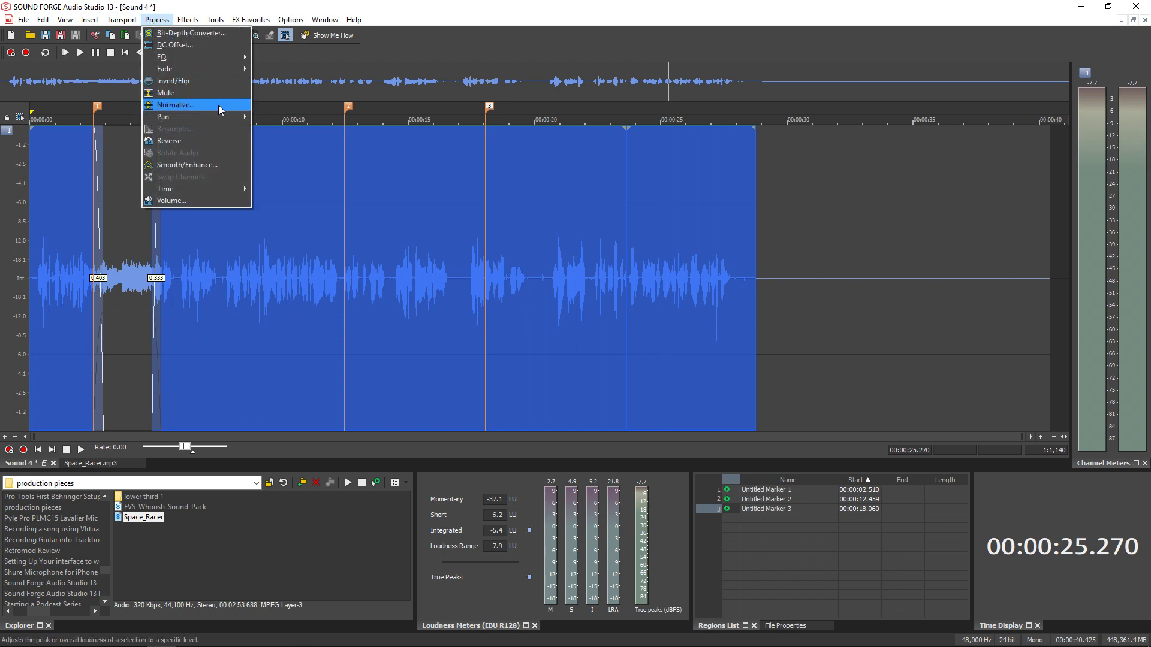
click(219, 105)
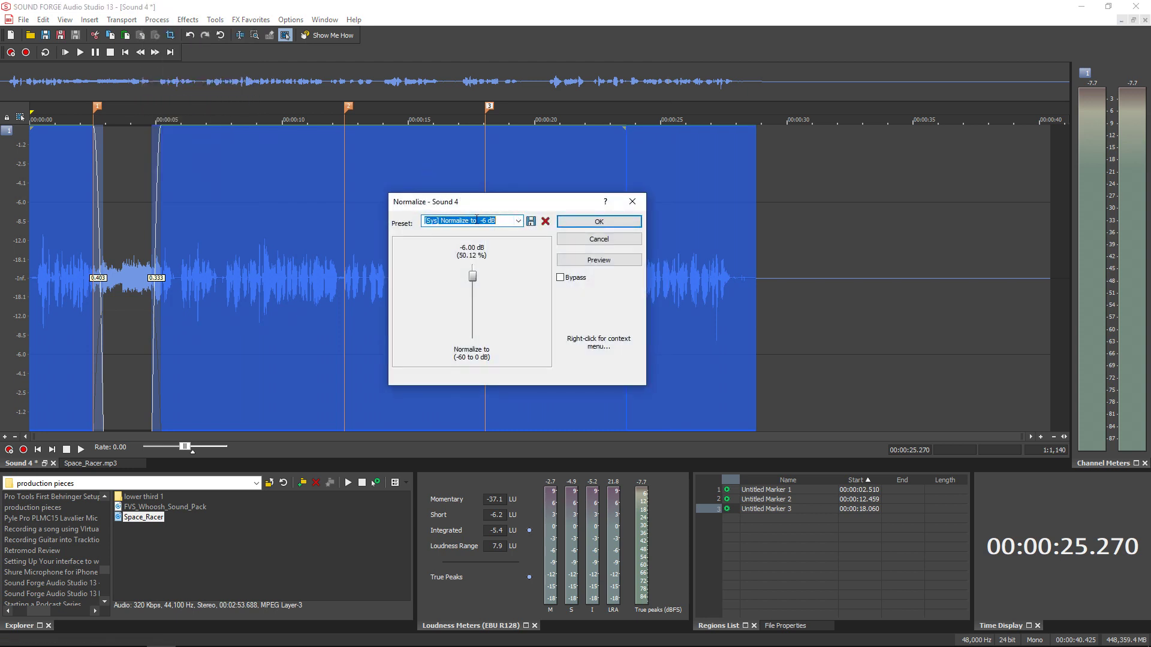
click(518, 221)
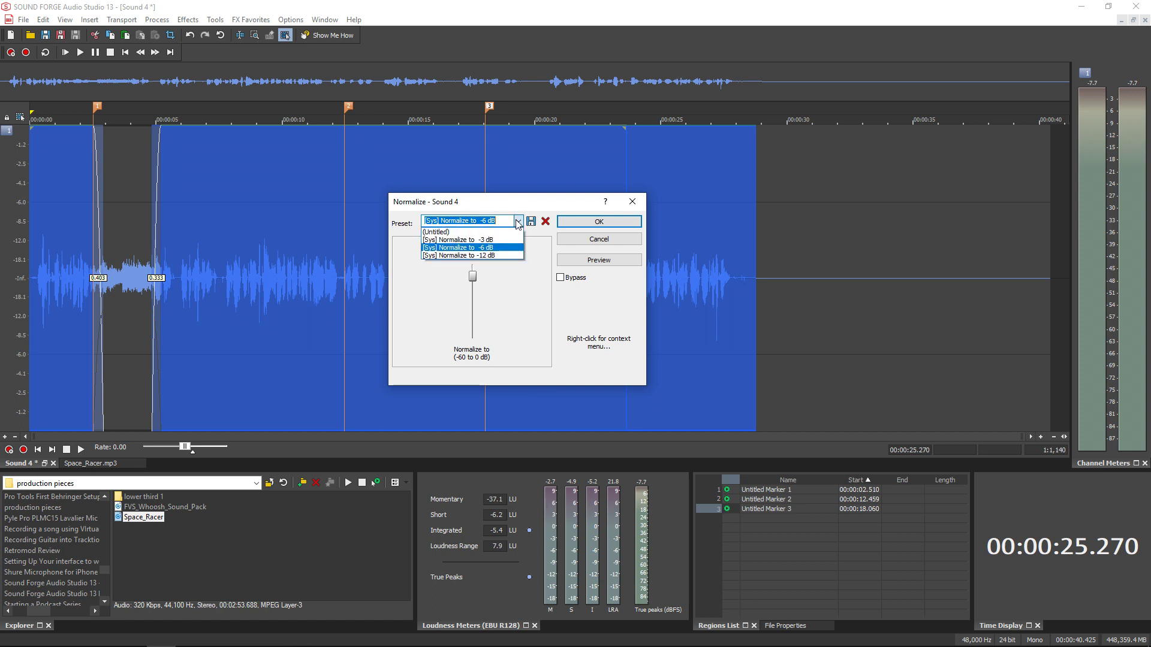
click(570, 224)
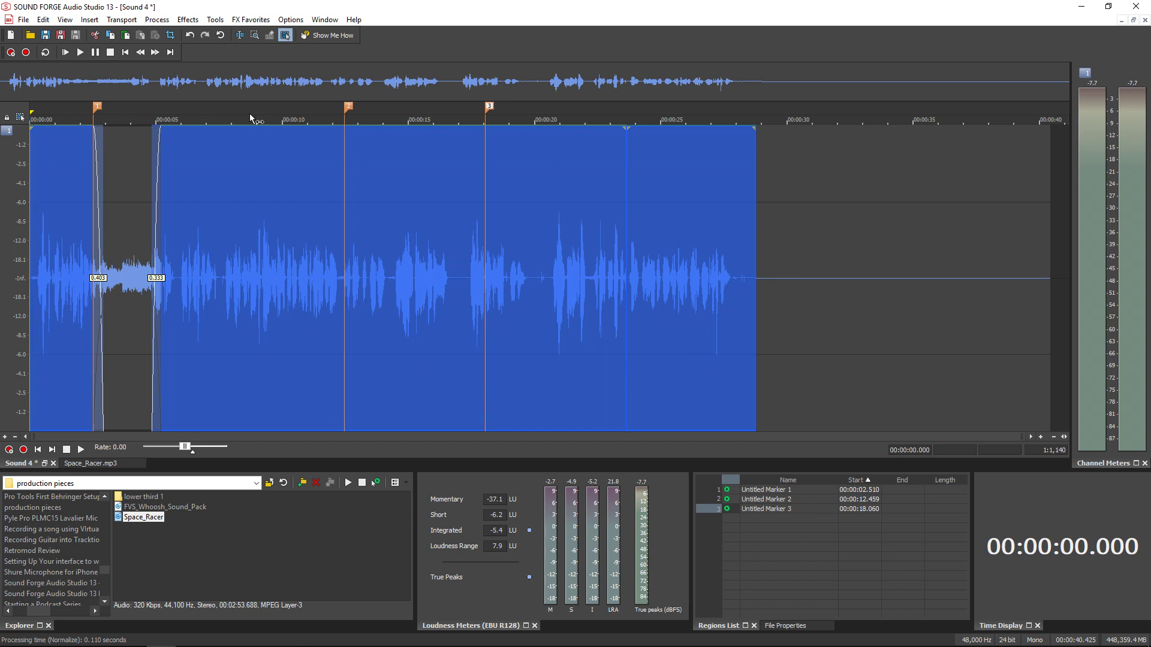
click(248, 24)
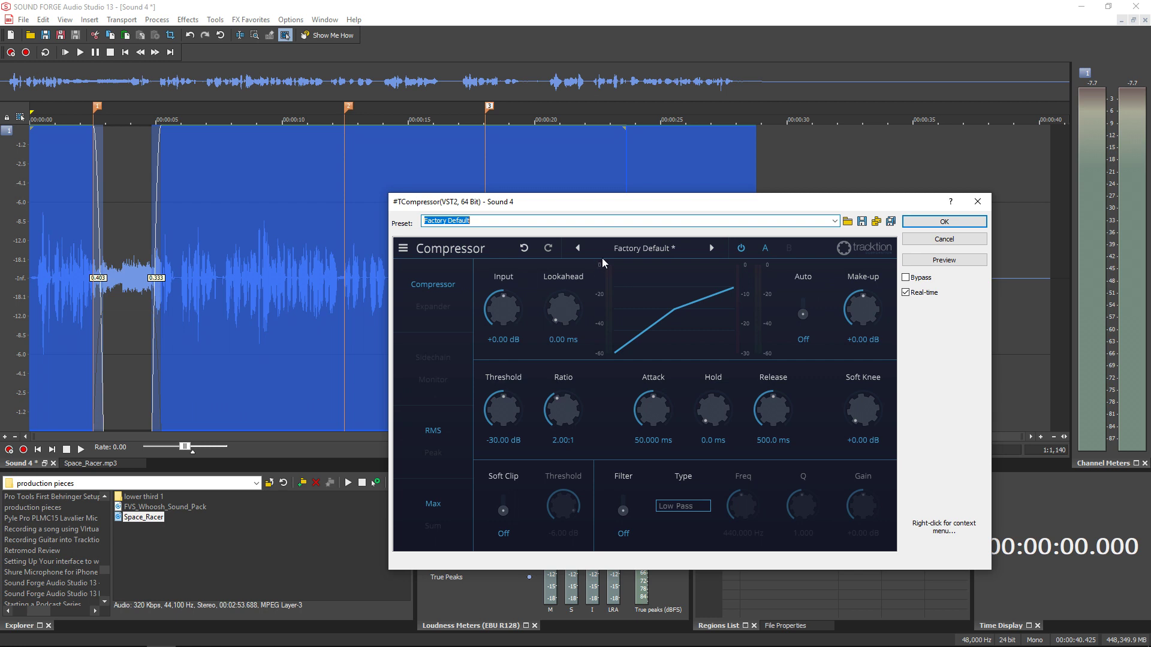
click(944, 222)
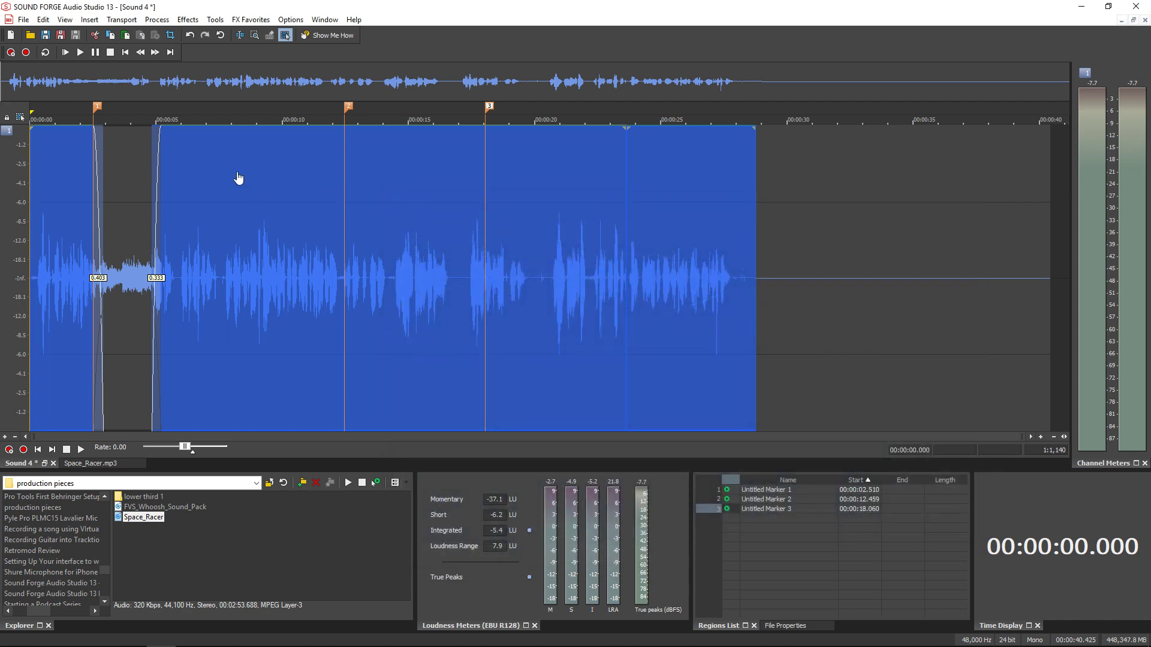
Step: With the Event Tool, slide the post-music speech and final speech clip left into crossfades
click(221, 201)
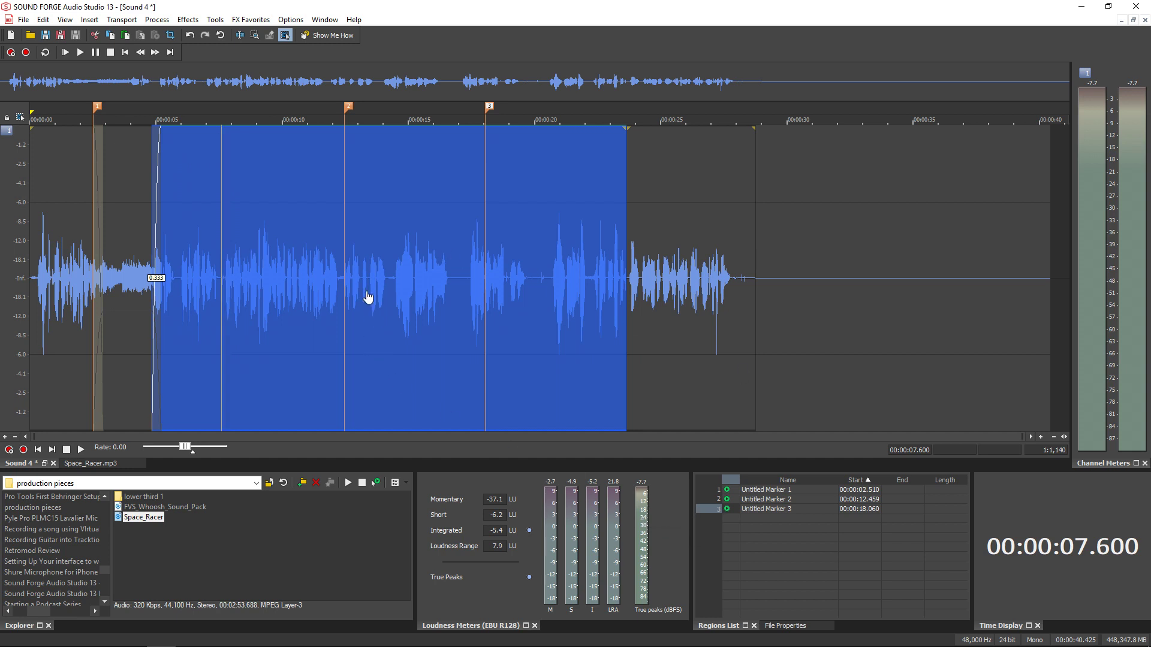
click(264, 76)
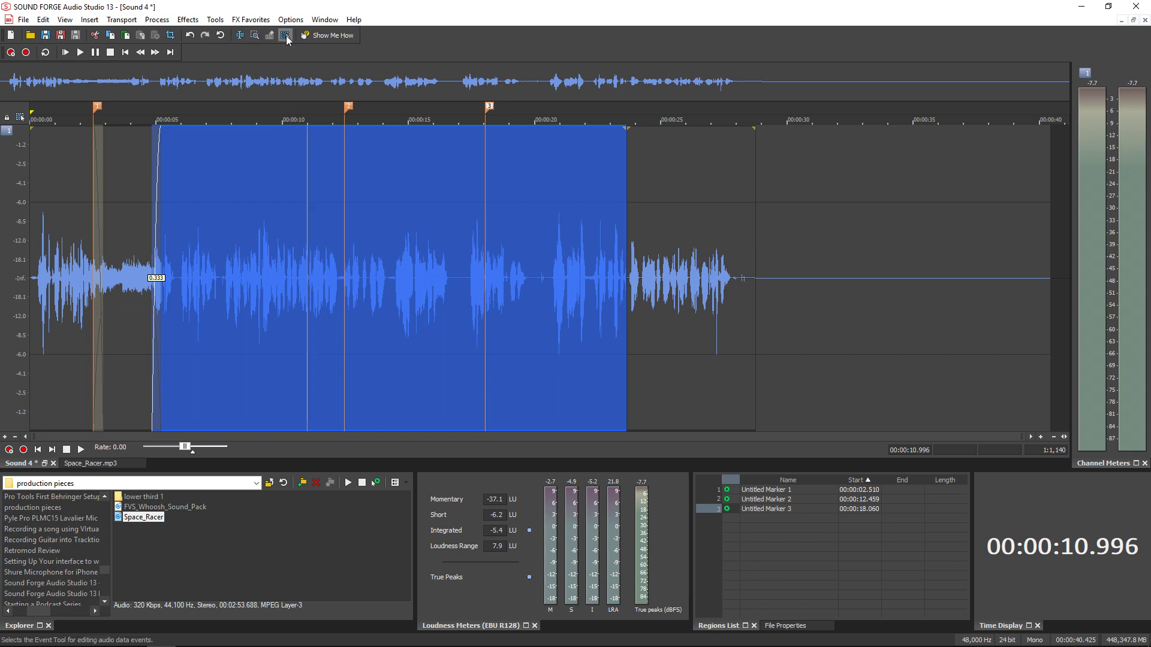
click(271, 276)
mouse_move(272, 276)
mouse_down()
mouse_move(411, 258)
mouse_move(312, 262)
mouse_move(424, 266)
mouse_move(289, 290)
mouse_up()
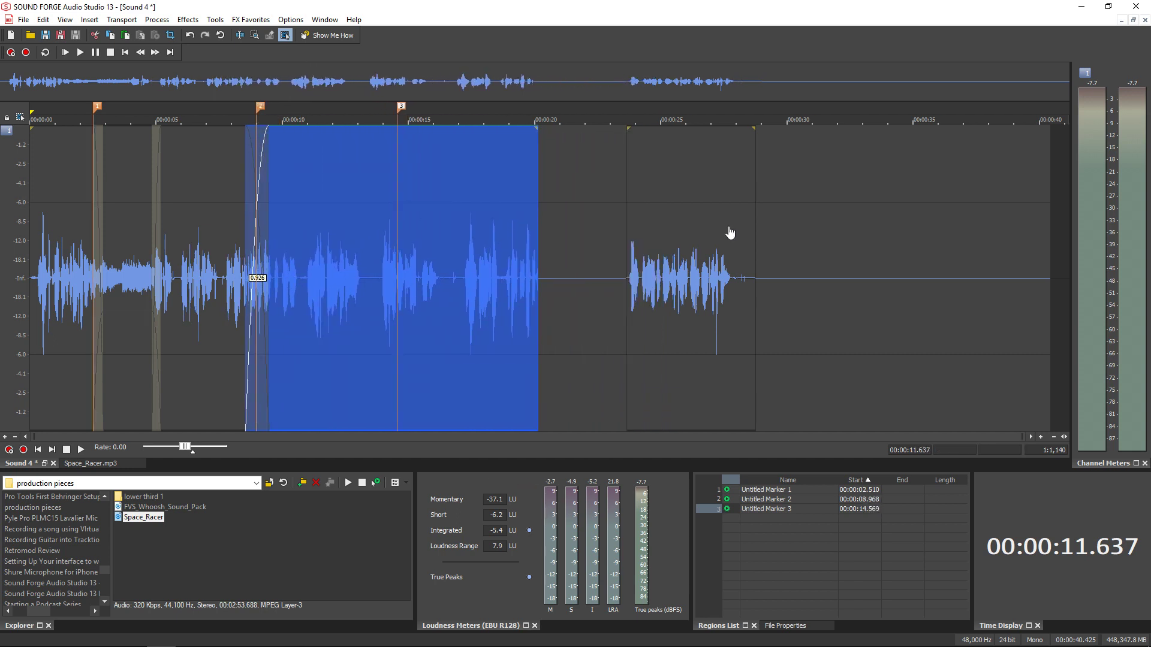
drag(731, 232, 634, 239)
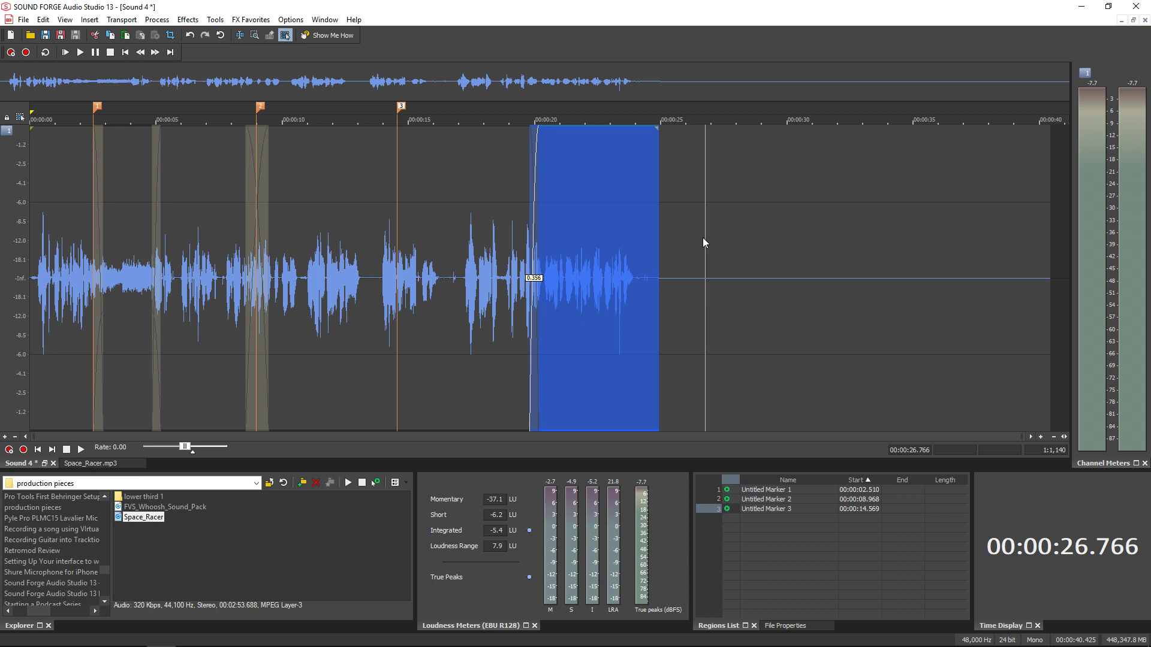